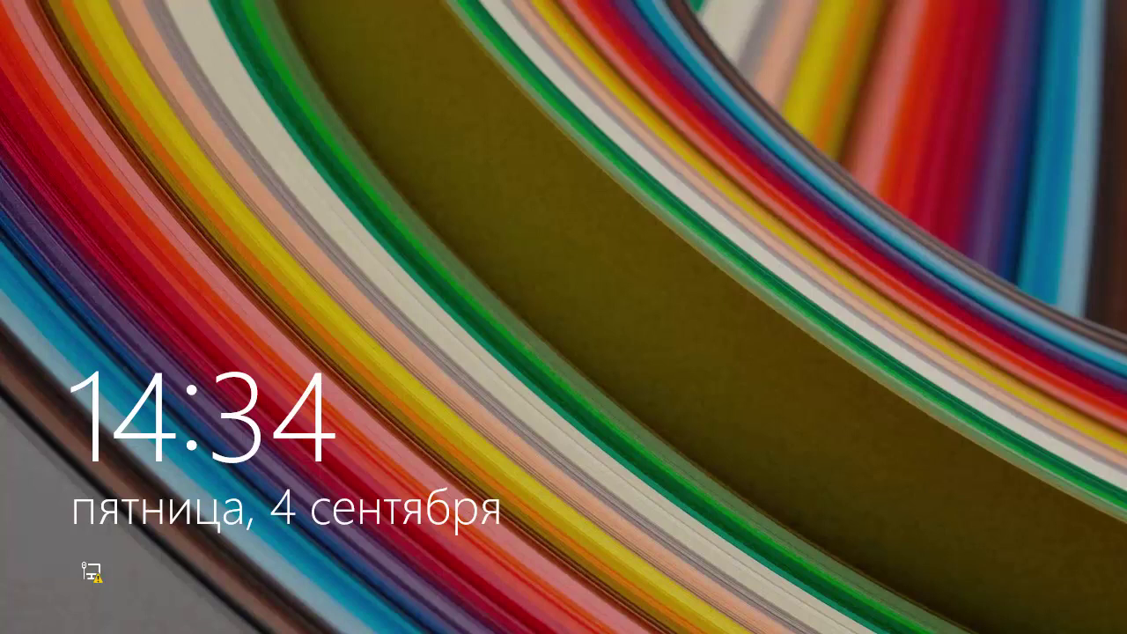
Unlock the Windows session for User02 by entering the account password.
{"action": "left_click", "coordinate": [785, 247]}
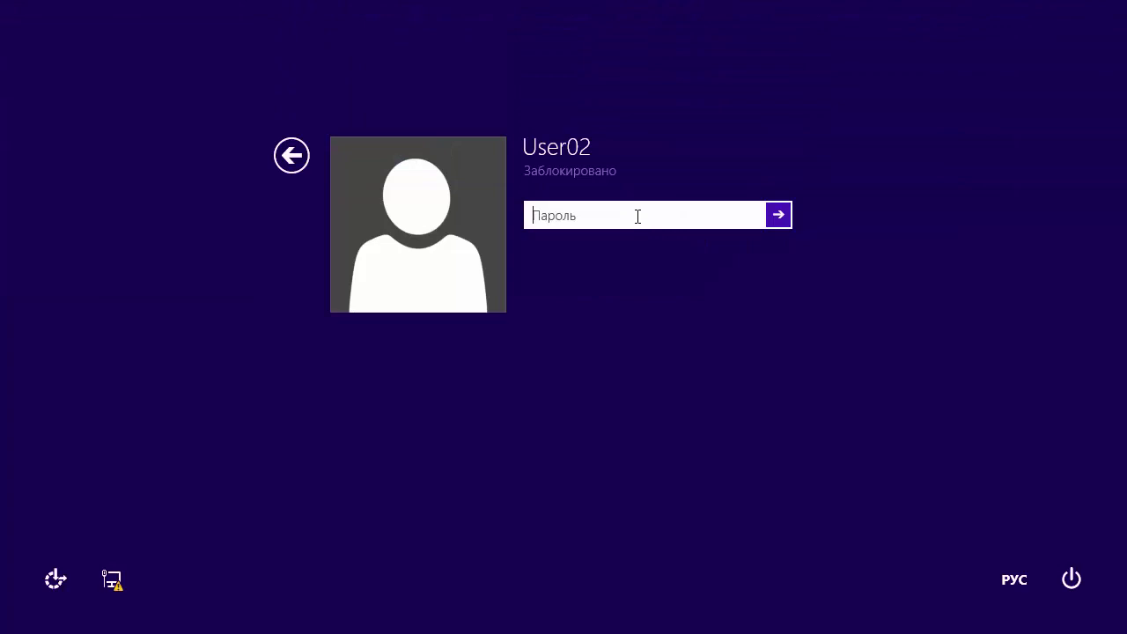
{"action": "type", "text": "****"}
{"action": "key", "text": "Return"}
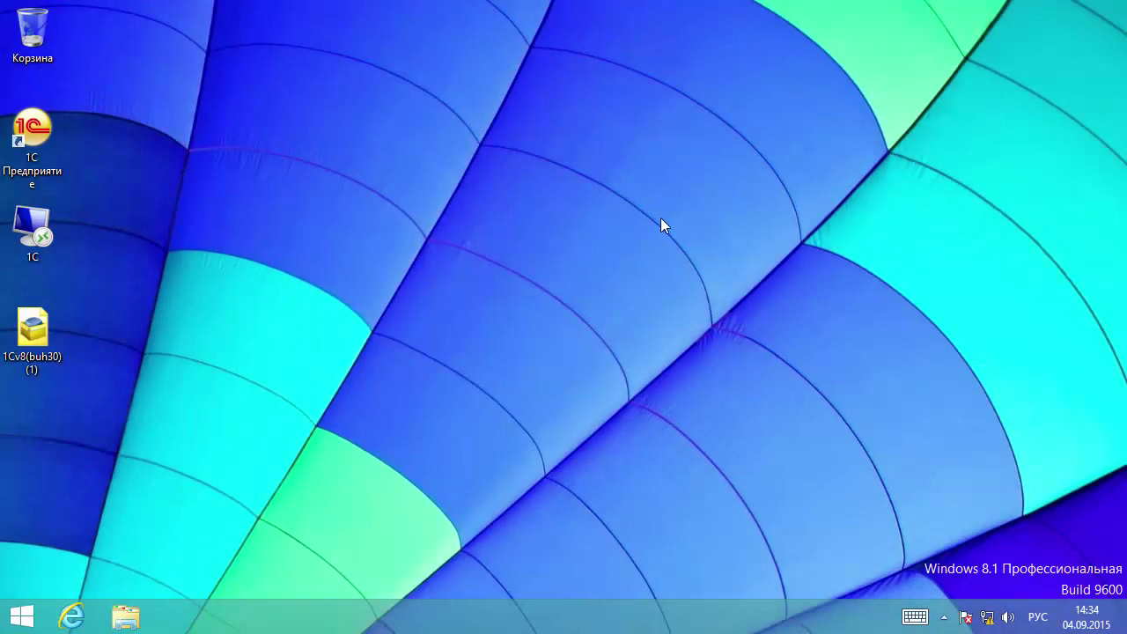
Start the Бухгалтерия 3.0 infobase in 1С:Предприятие mode, view the user list in the sign-in window, and cancel the sign-in.
{"action": "double_click", "coordinate": [47, 137]}
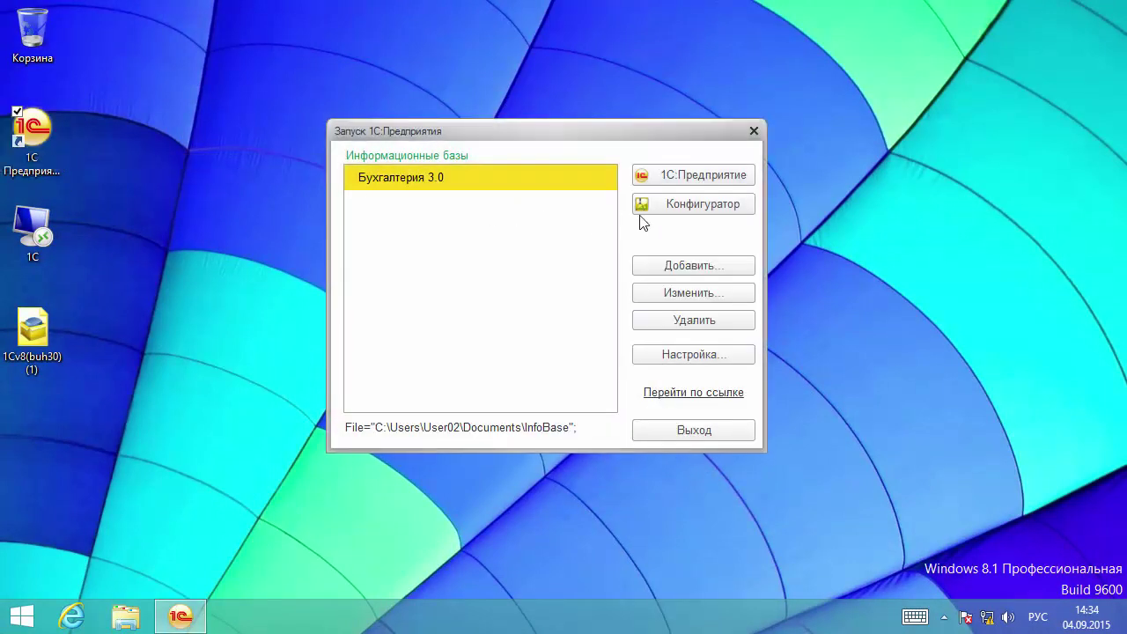
{"action": "left_click", "coordinate": [705, 174]}
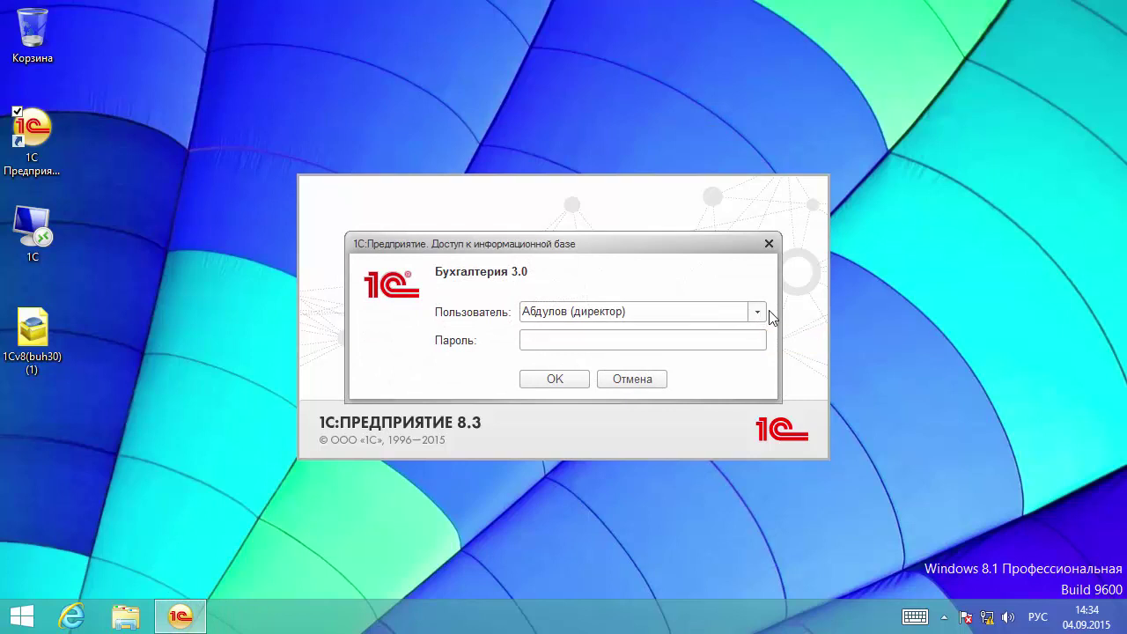
{"action": "left_click", "coordinate": [758, 311]}
{"action": "left_click", "coordinate": [729, 330]}
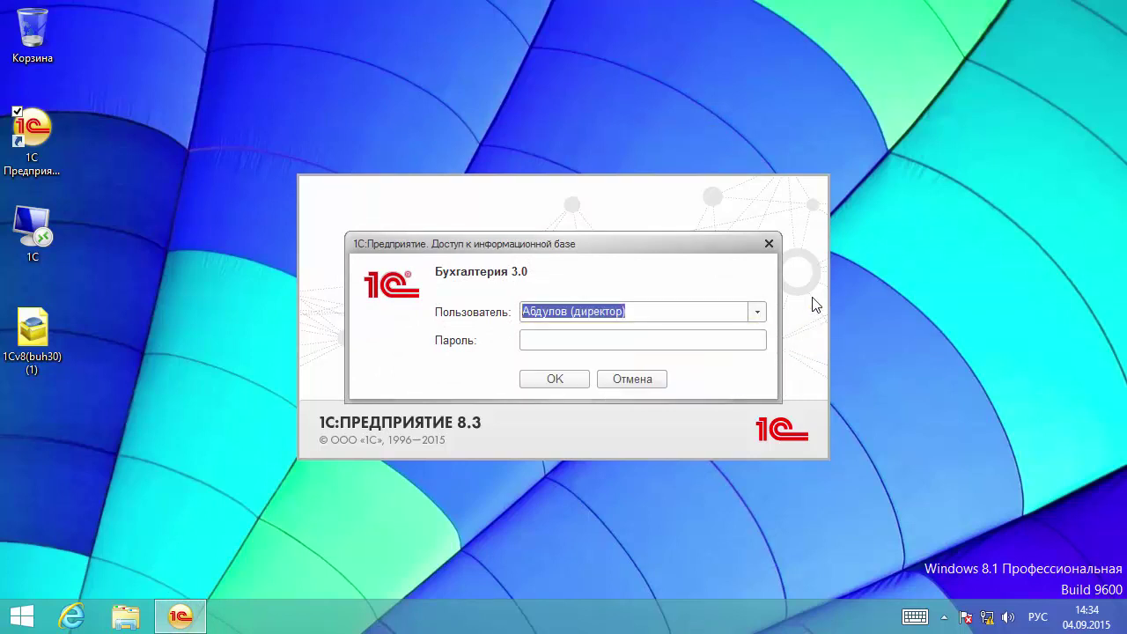
{"action": "left_click", "coordinate": [674, 339]}
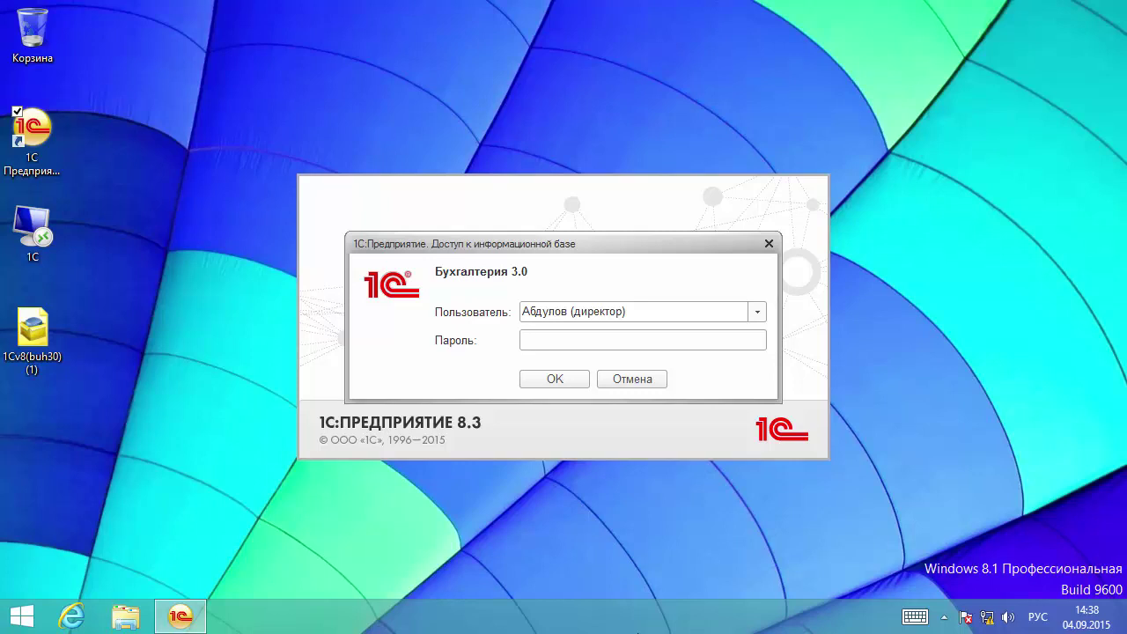
{"action": "key", "text": "Escape"}
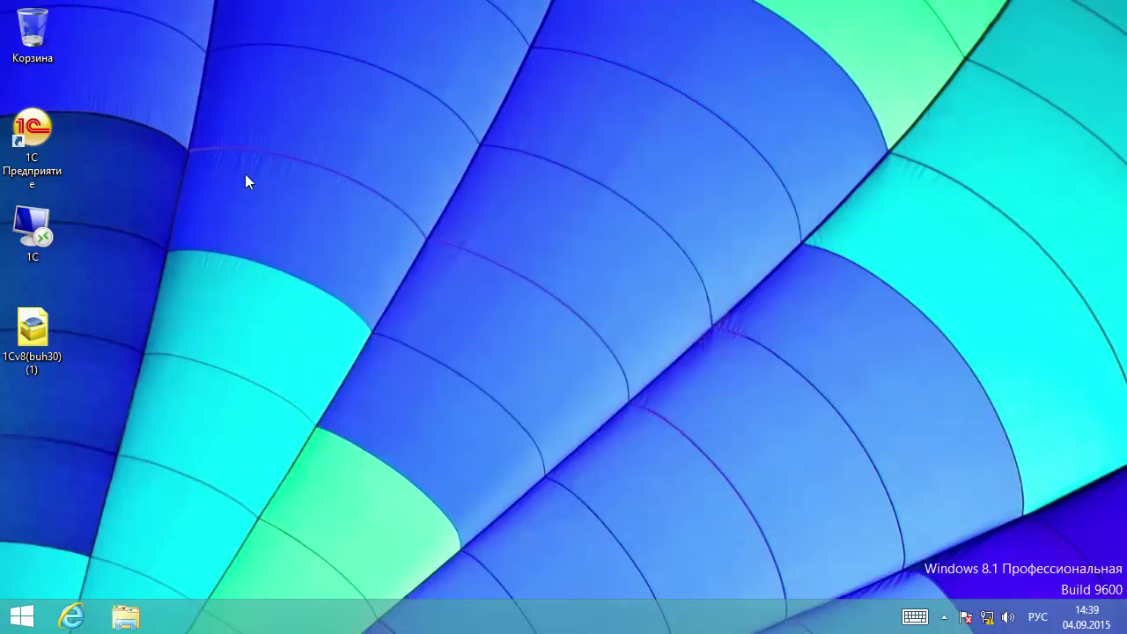
Open the Бухгалтерия 3.0 infobase in Конфигуратор mode, signing in as the director with an empty password.
{"action": "double_click", "coordinate": [65, 118]}
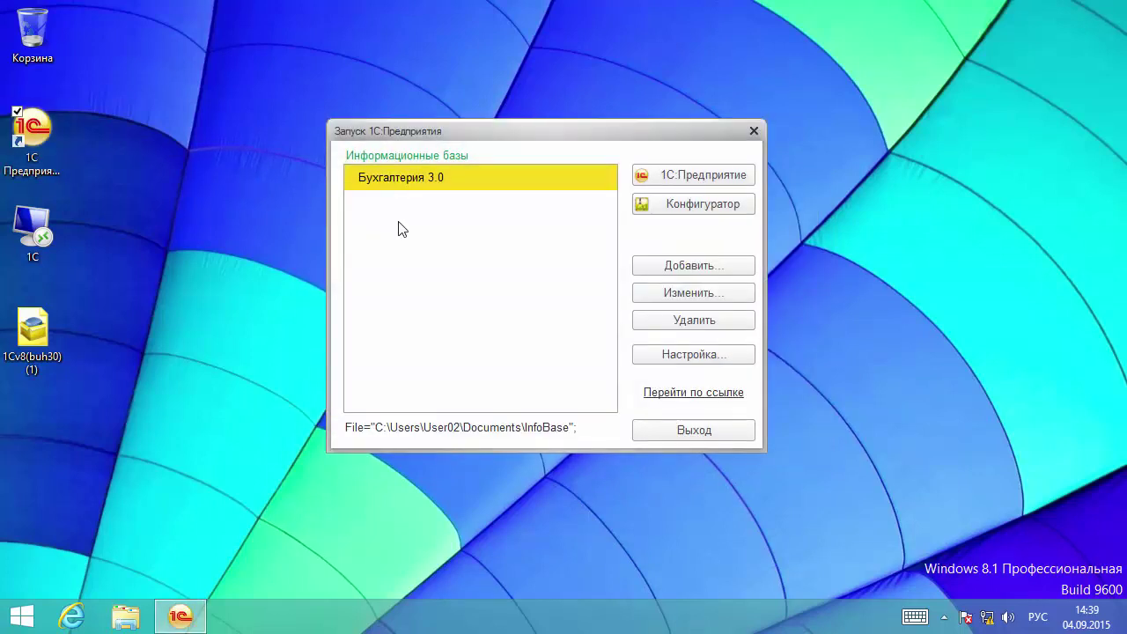
{"action": "left_click_drag", "start_coordinate": [481, 134], "coordinate": [503, 136]}
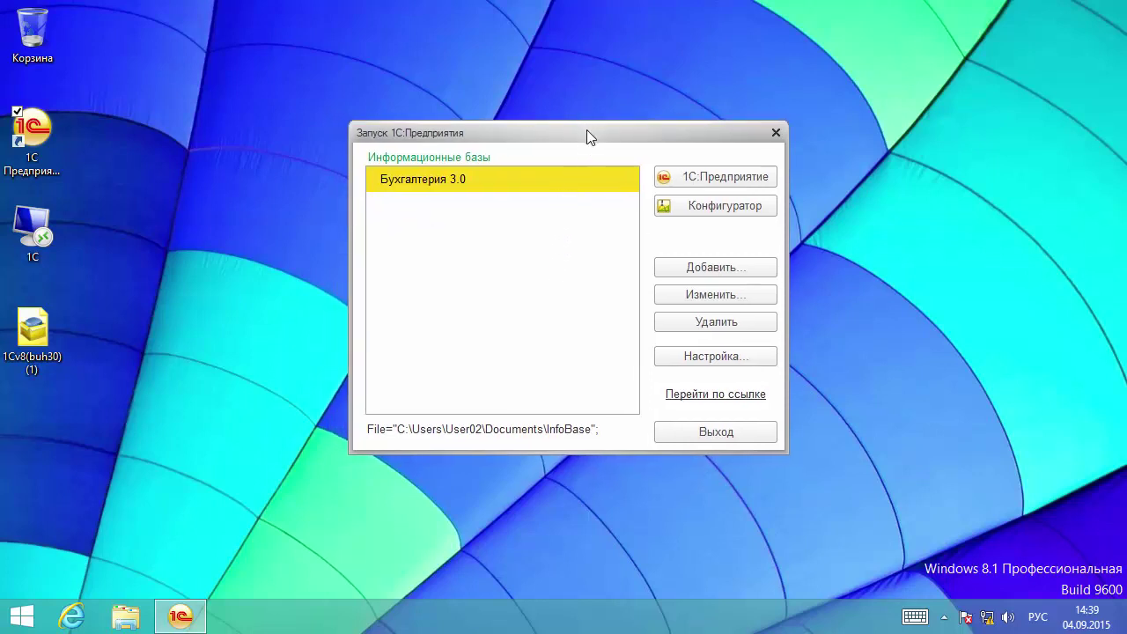
{"action": "left_click", "coordinate": [721, 205]}
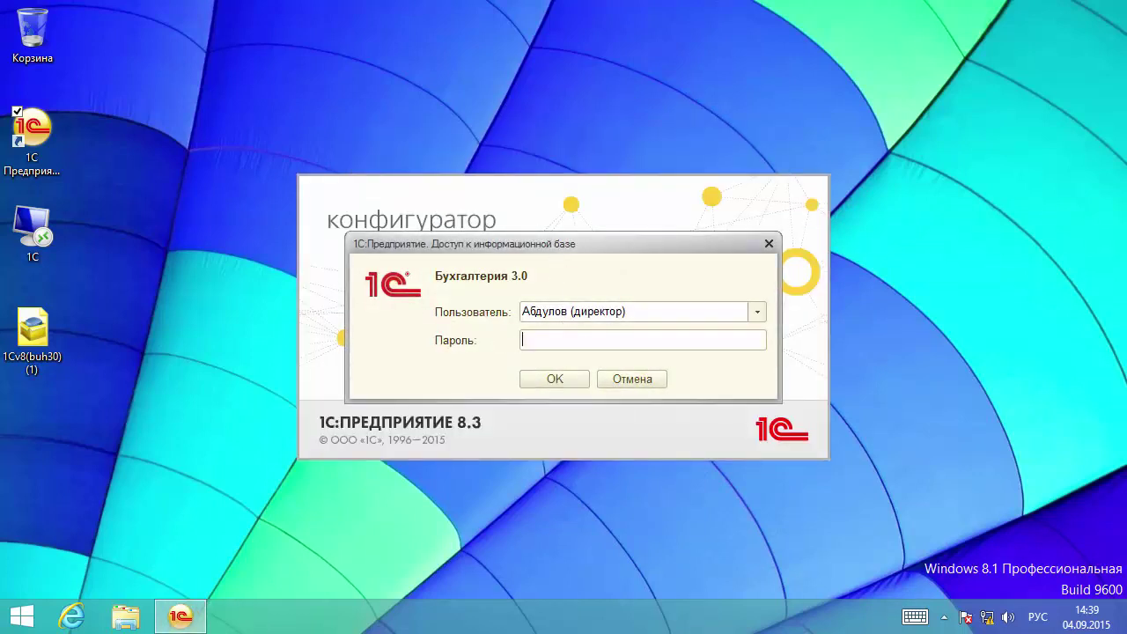
{"action": "left_click", "coordinate": [544, 377]}
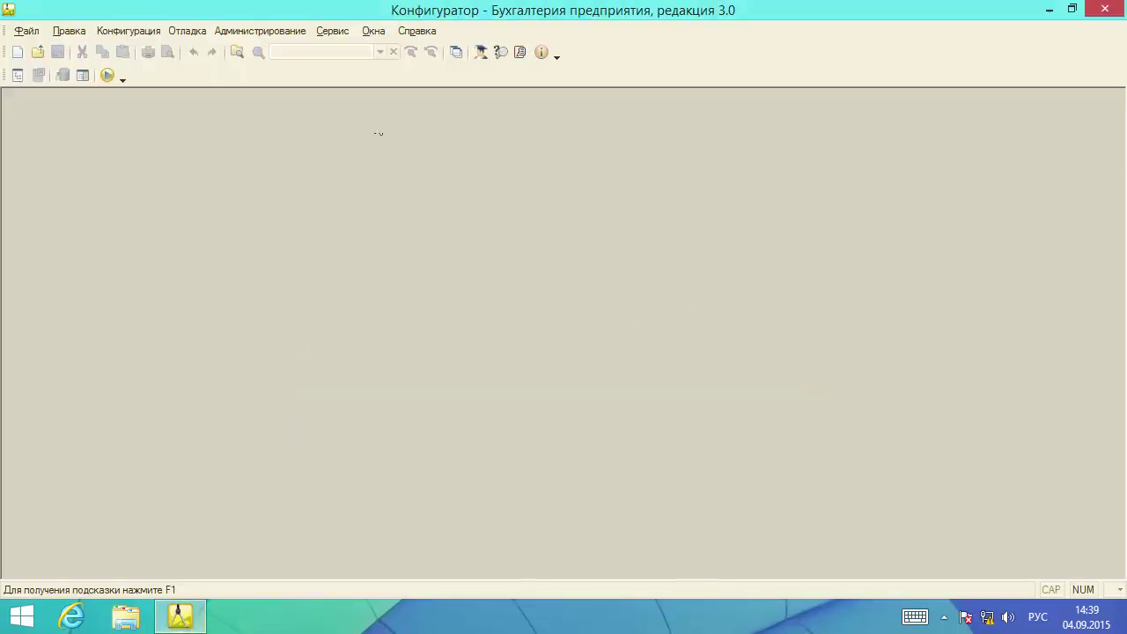
Open the infobase's user list and bring up the settings of the accountant's (бухгалтер) user record.
{"action": "left_click", "coordinate": [283, 32]}
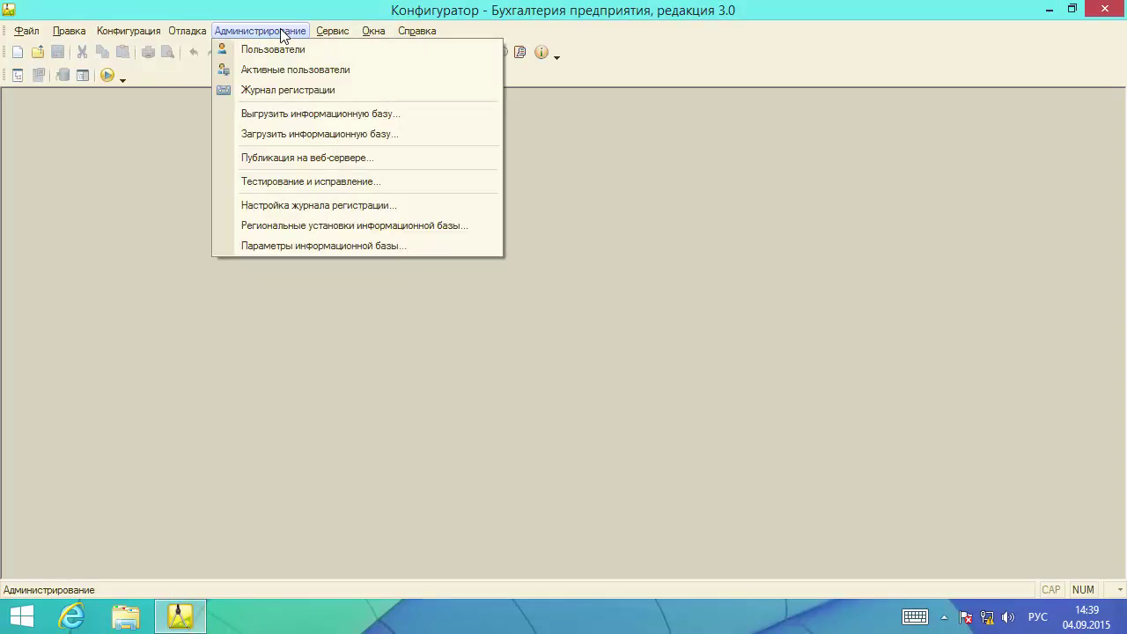
{"action": "left_click", "coordinate": [271, 49]}
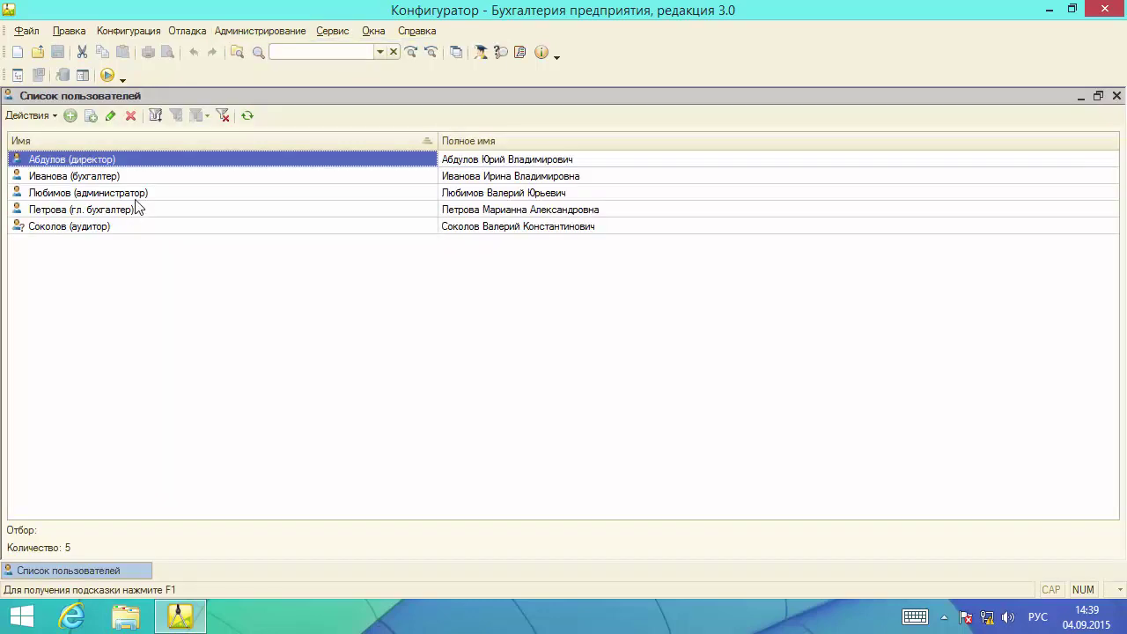
{"action": "left_click", "coordinate": [155, 194]}
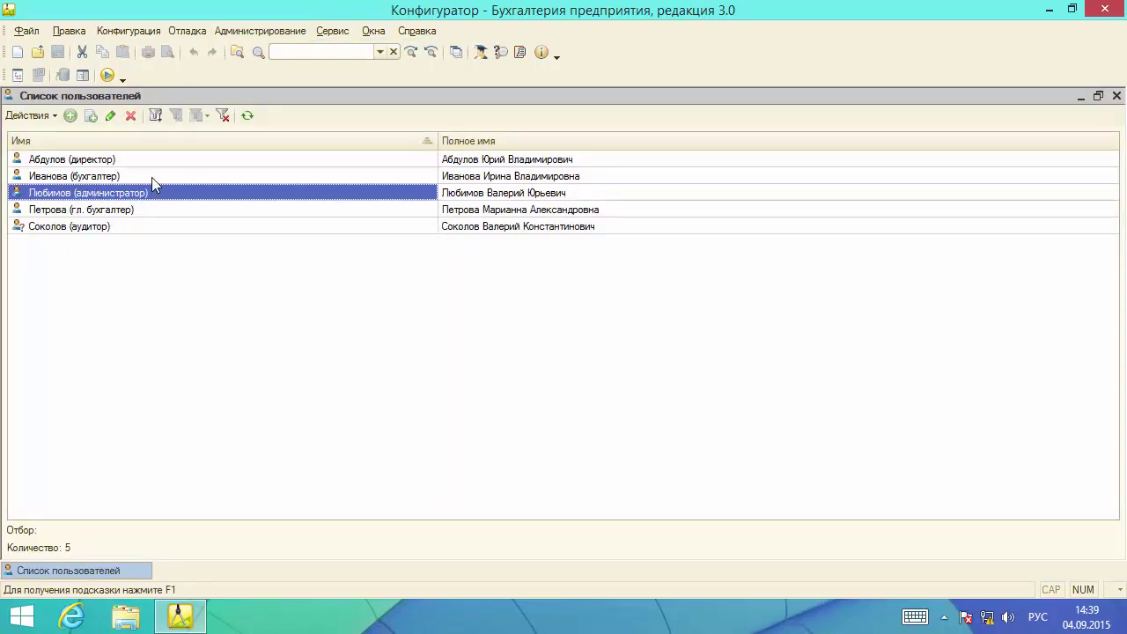
{"action": "left_click", "coordinate": [152, 177]}
{"action": "left_click", "coordinate": [161, 195]}
{"action": "key", "text": "Up"}
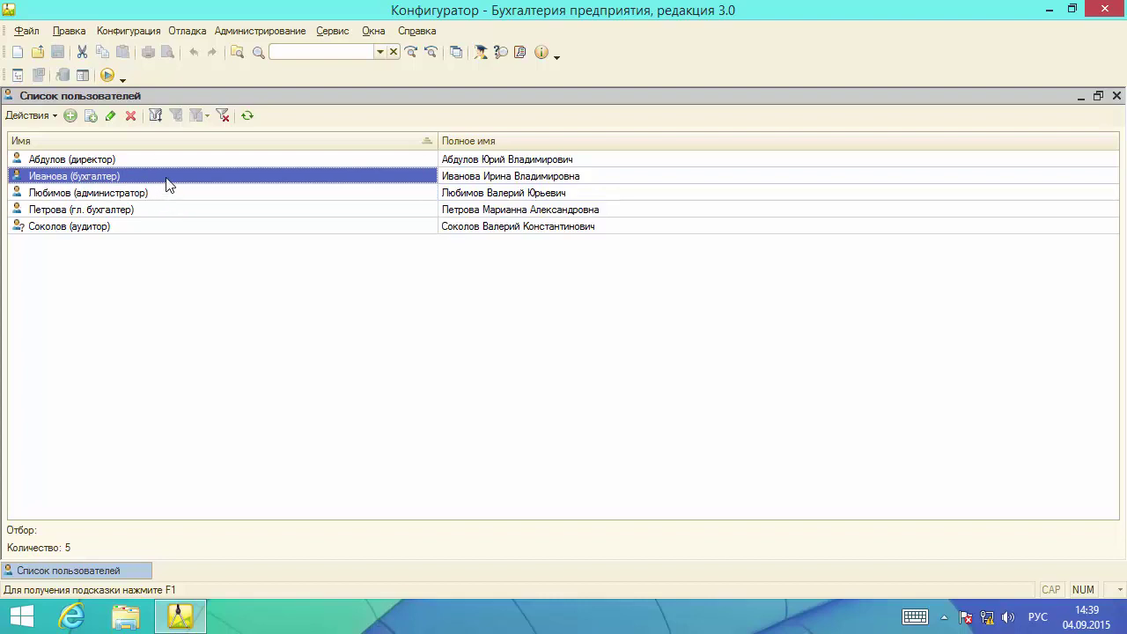
{"action": "double_click", "coordinate": [169, 177]}
Disable 1С:Предприятие authentication and enable operating system authentication for the accountant's user record.
{"action": "left_click_drag", "start_coordinate": [366, 154], "coordinate": [466, 170]}
{"action": "left_click", "coordinate": [294, 269]}
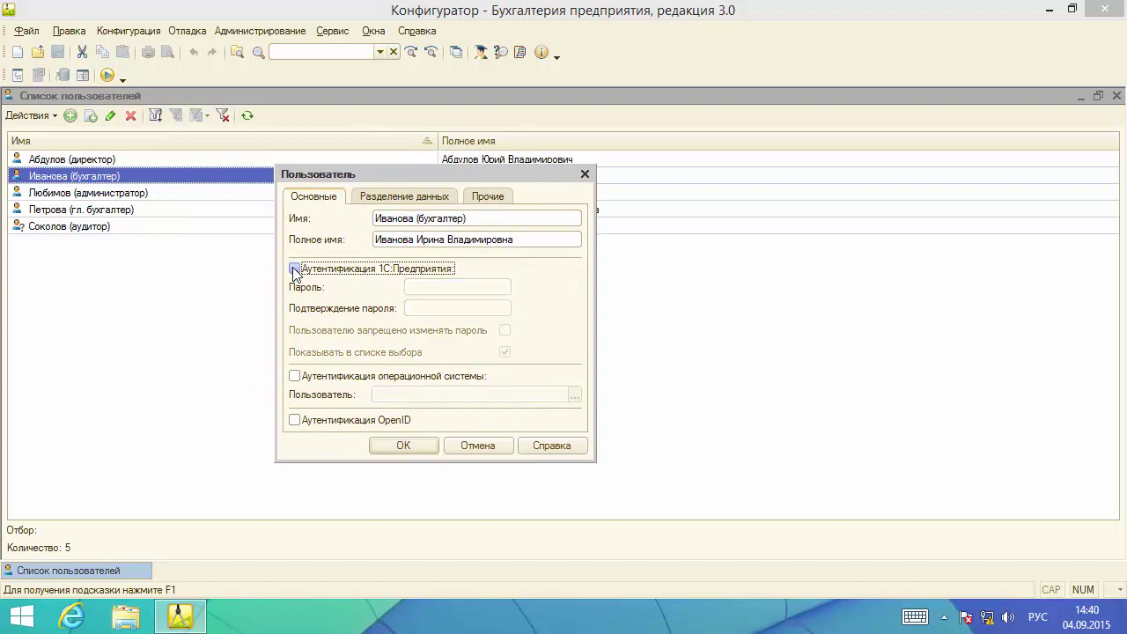
{"action": "left_click", "coordinate": [294, 269]}
{"action": "left_click", "coordinate": [294, 268]}
{"action": "left_click", "coordinate": [296, 376]}
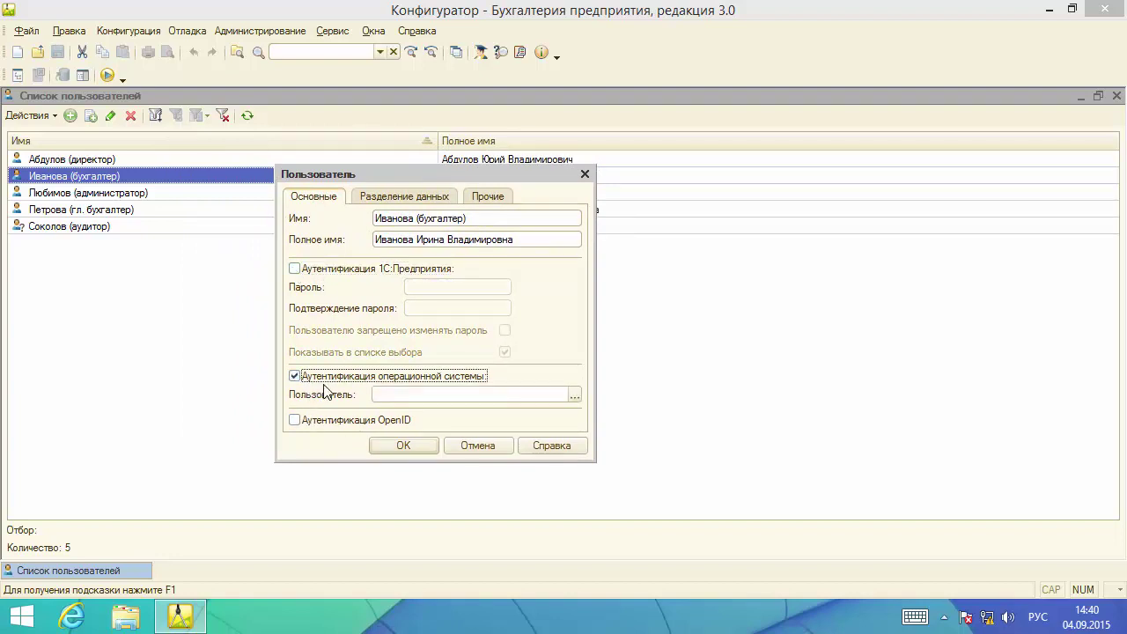
Assign the operating system user User02 from domain PCN02 to the accountant's record and save the record.
{"action": "left_click", "coordinate": [574, 395]}
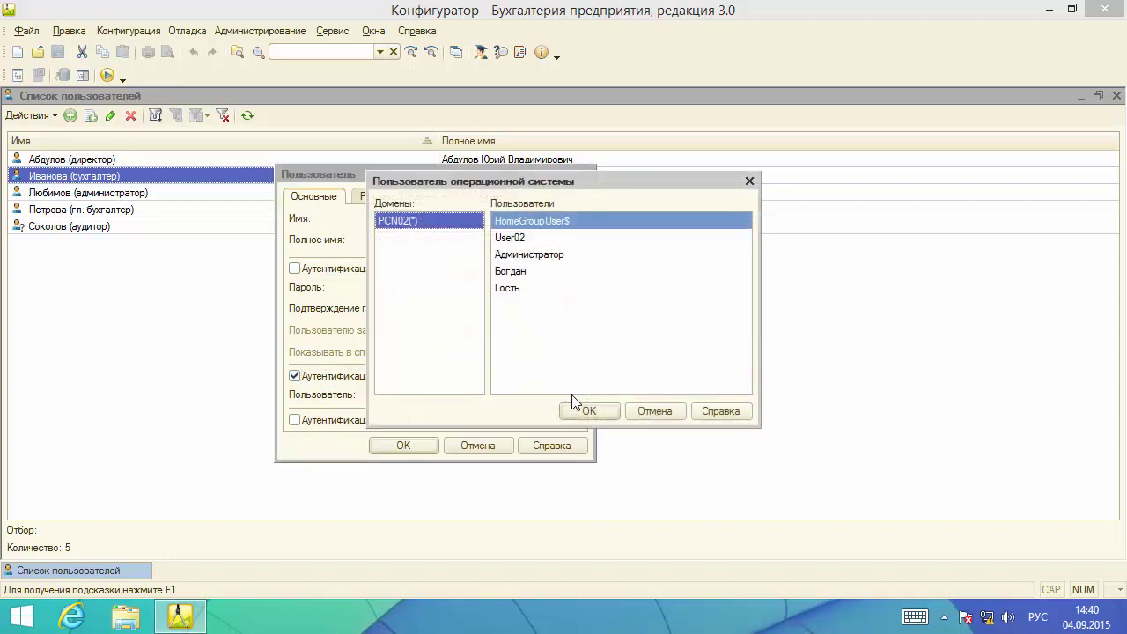
{"action": "left_click", "coordinate": [520, 239]}
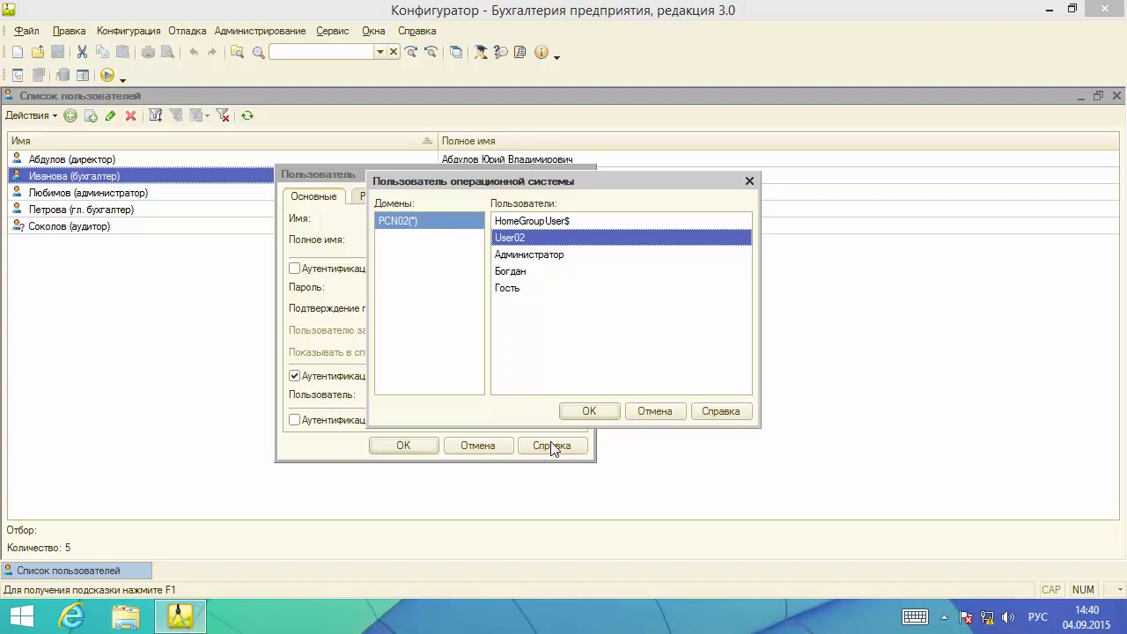
{"action": "left_click", "coordinate": [590, 412]}
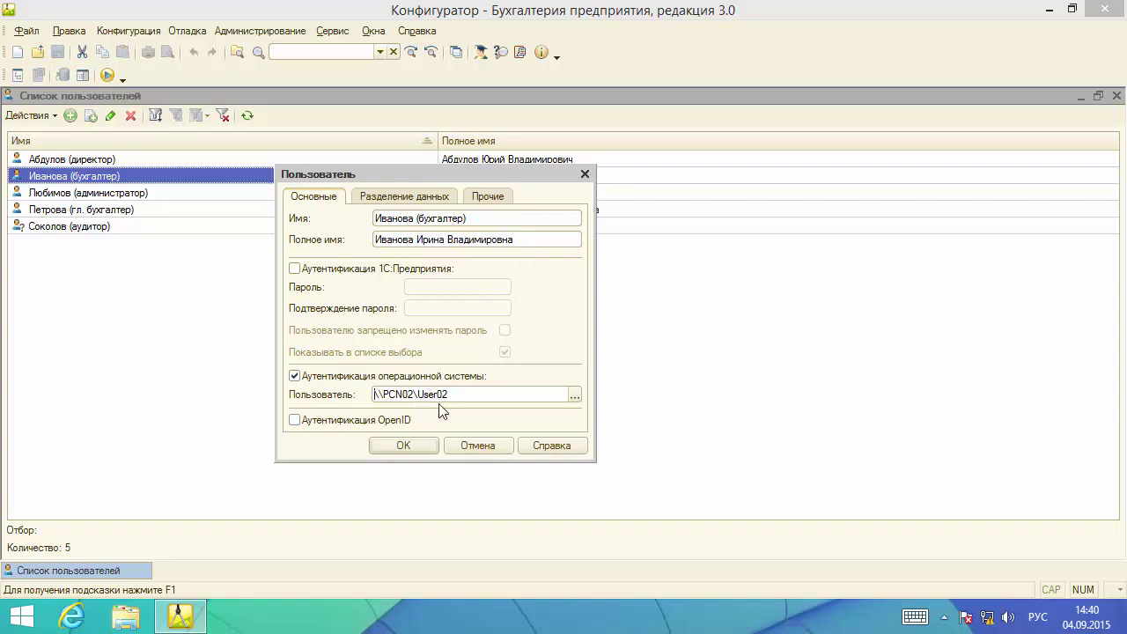
{"action": "left_click", "coordinate": [574, 397]}
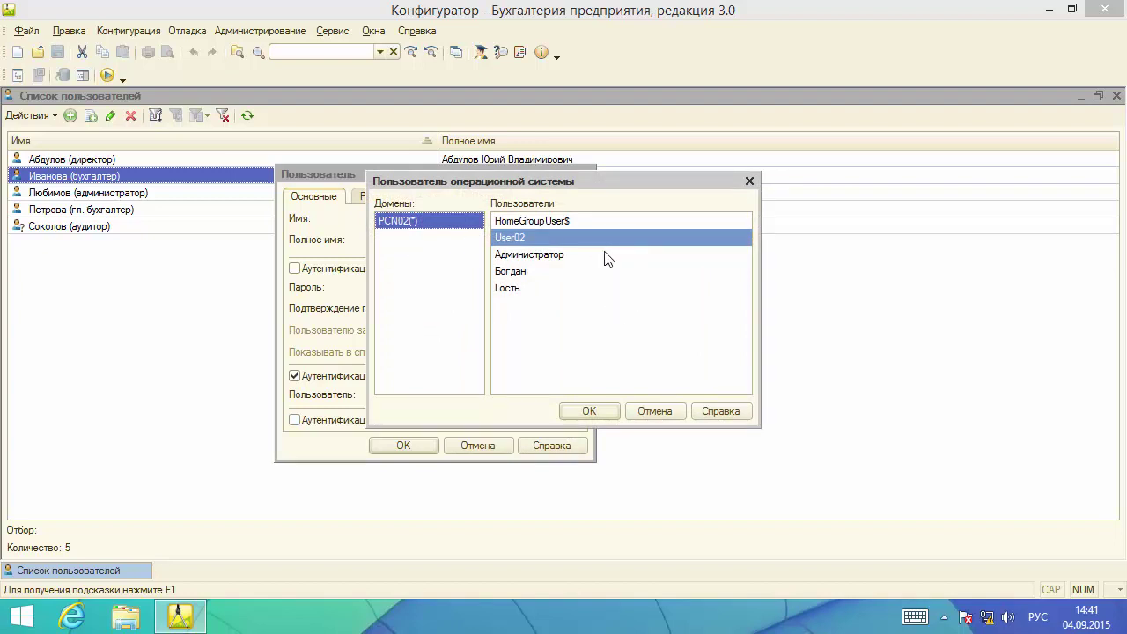
{"action": "left_click", "coordinate": [590, 412]}
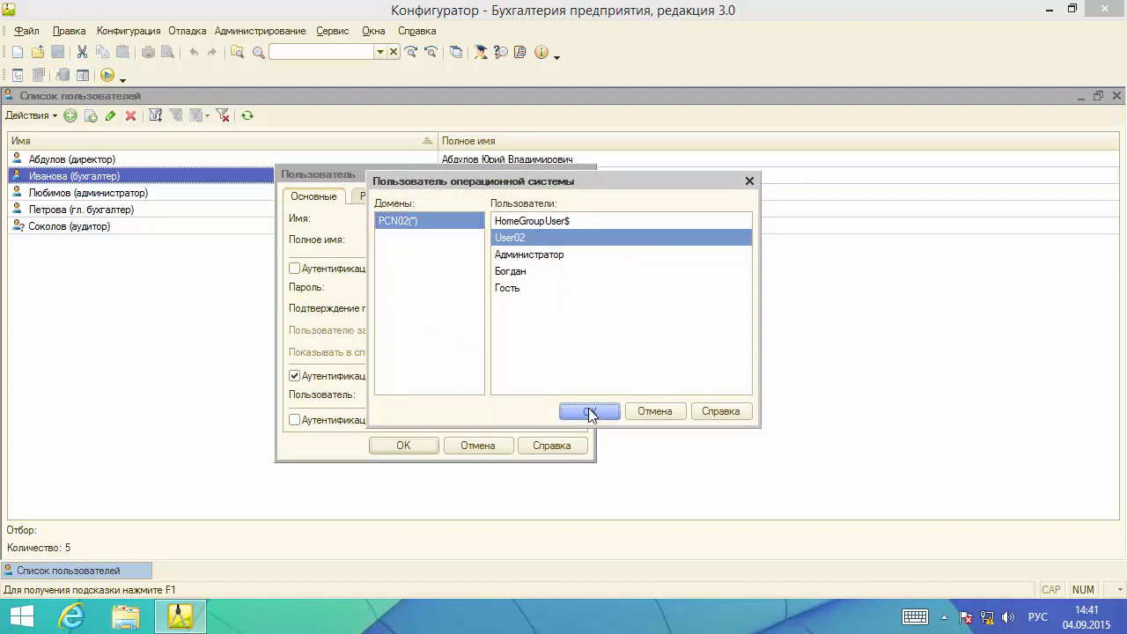
{"action": "left_click", "coordinate": [403, 444]}
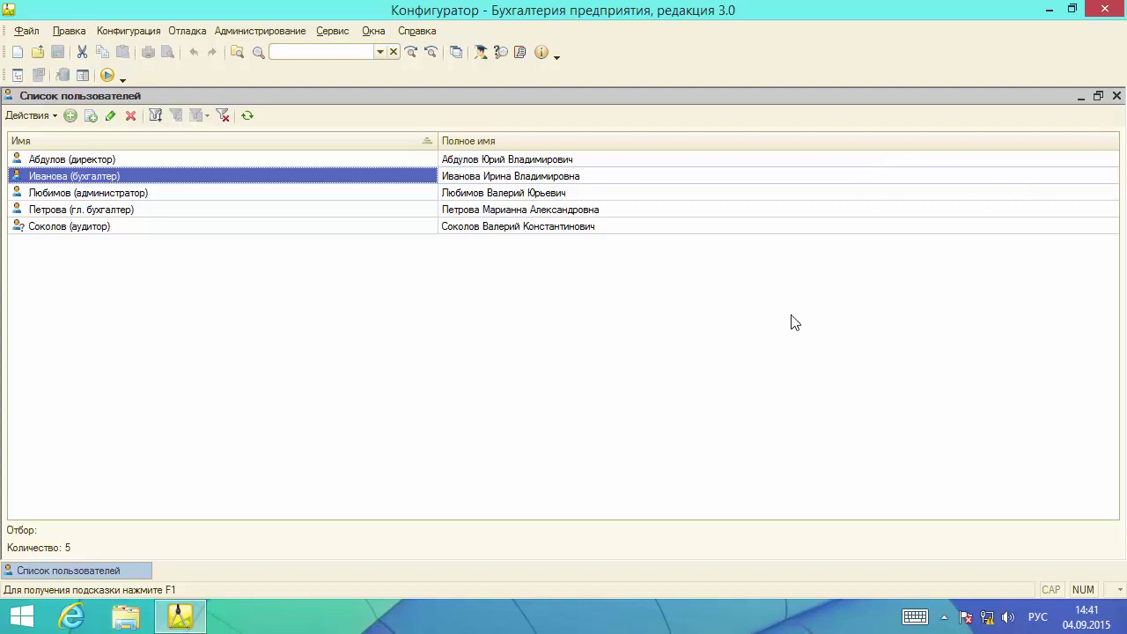
Close the user list and exit the Configurator.
{"action": "left_click", "coordinate": [1119, 97]}
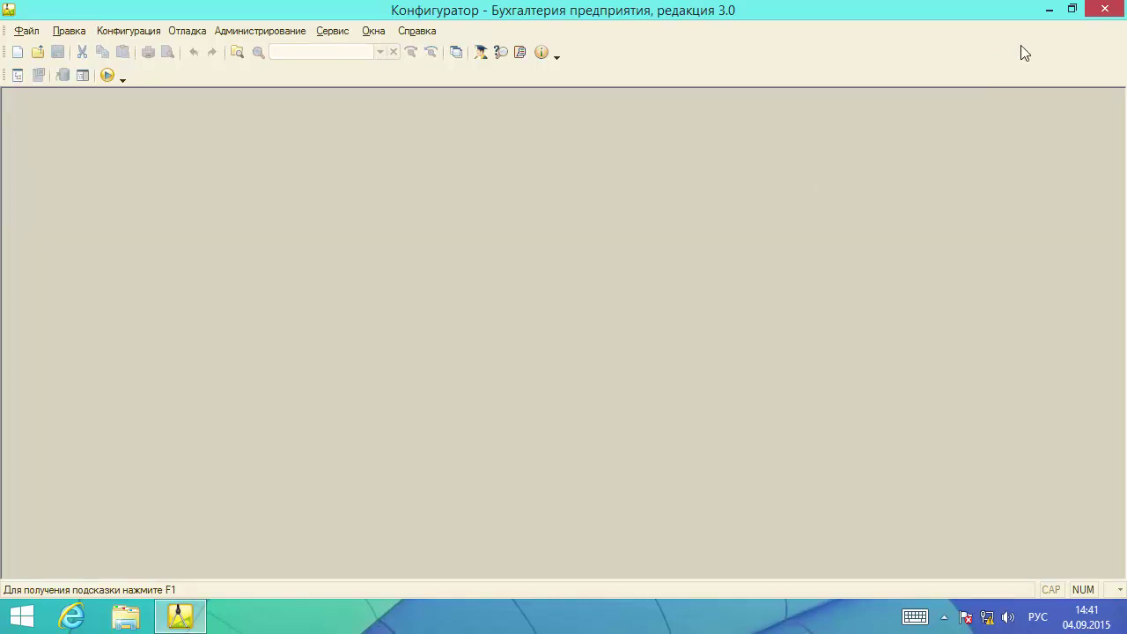
{"action": "left_click", "coordinate": [1112, 10]}
{"action": "left_click", "coordinate": [418, 227]}
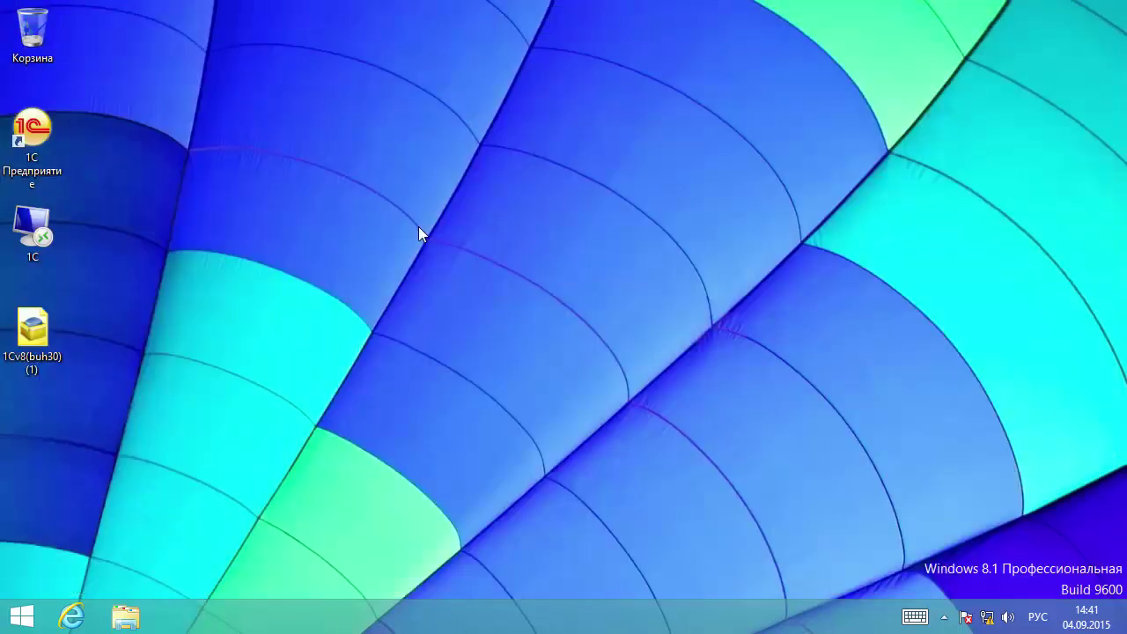
{"action": "left_click", "coordinate": [770, 129]}
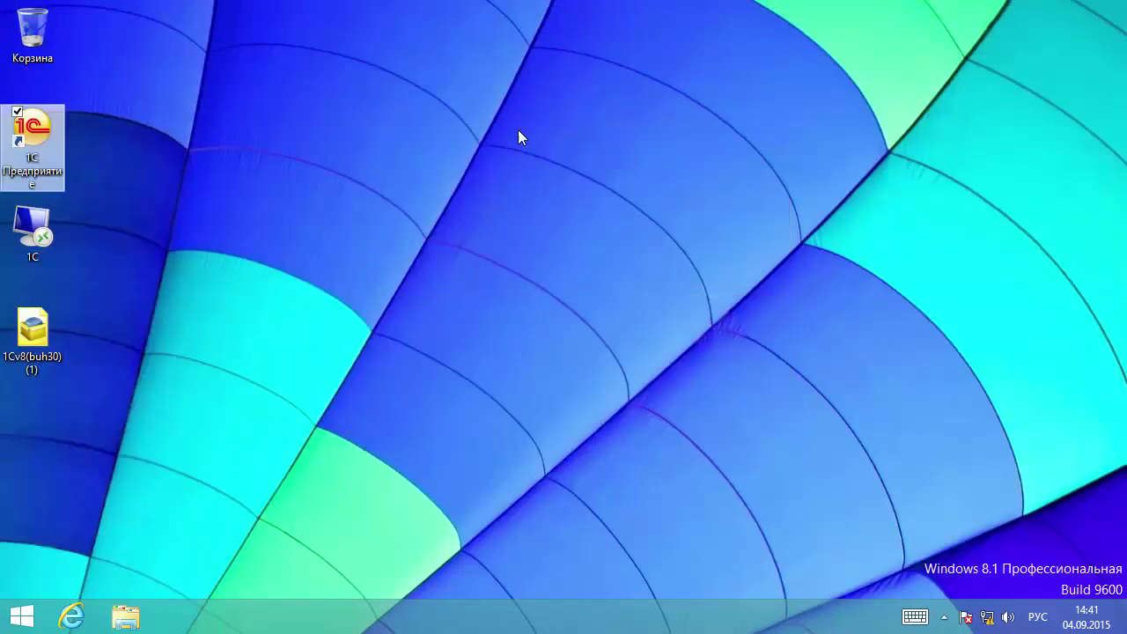
Set the authentication option of the Бухгалтерия 3.0 infobase to Выбирать автоматически in its launch parameters and save.
{"action": "double_click", "coordinate": [40, 144]}
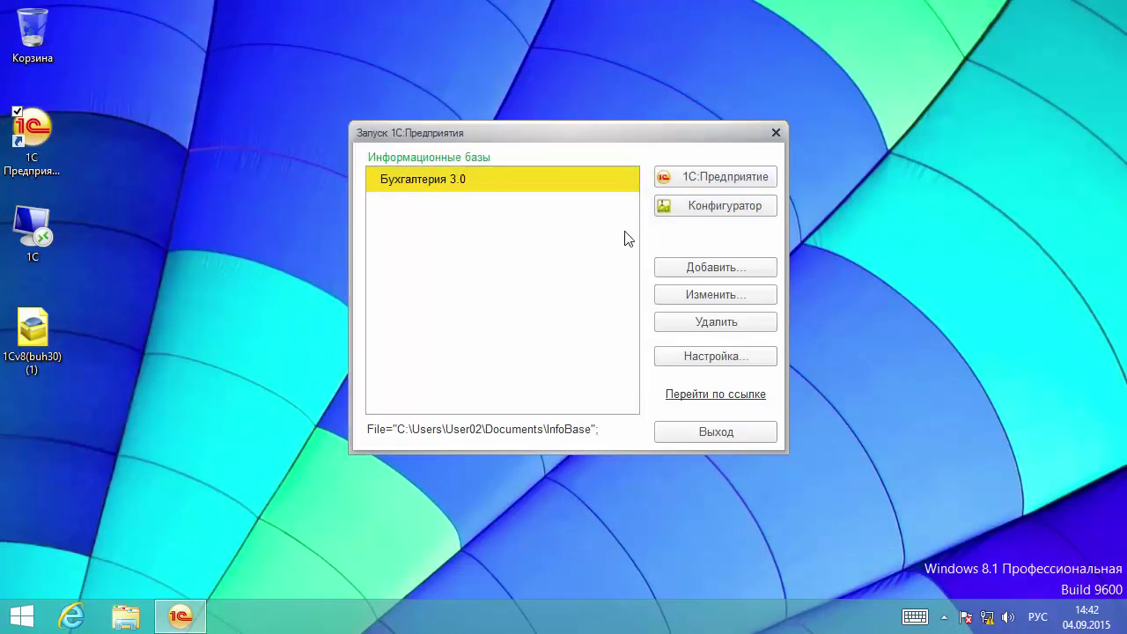
{"action": "left_click", "coordinate": [733, 296]}
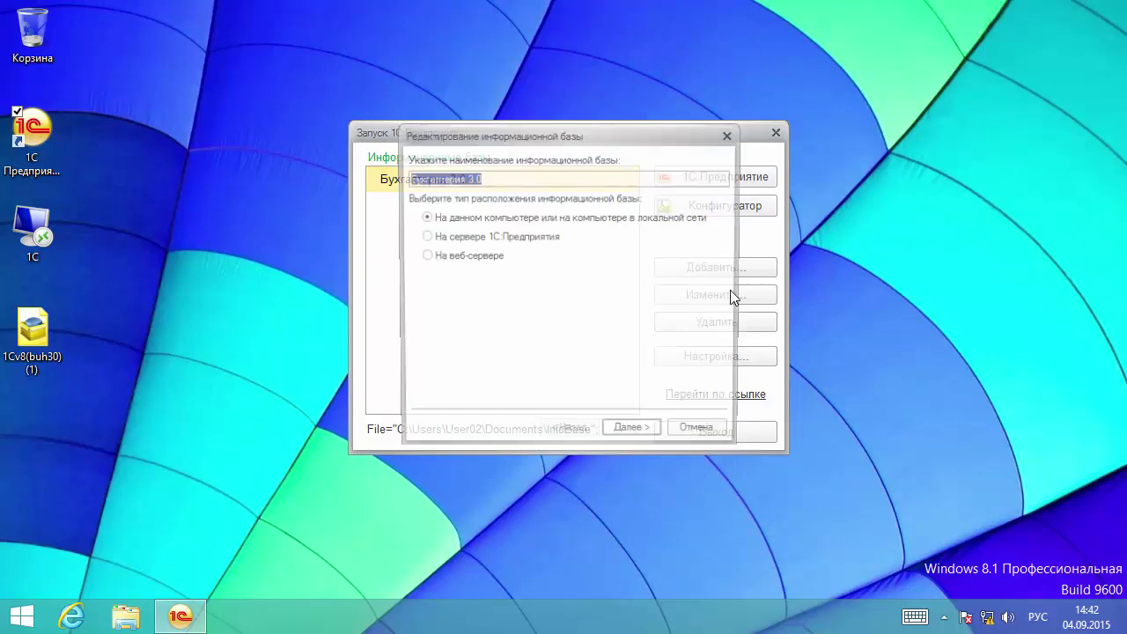
{"action": "left_click", "coordinate": [646, 431]}
{"action": "left_click", "coordinate": [646, 433]}
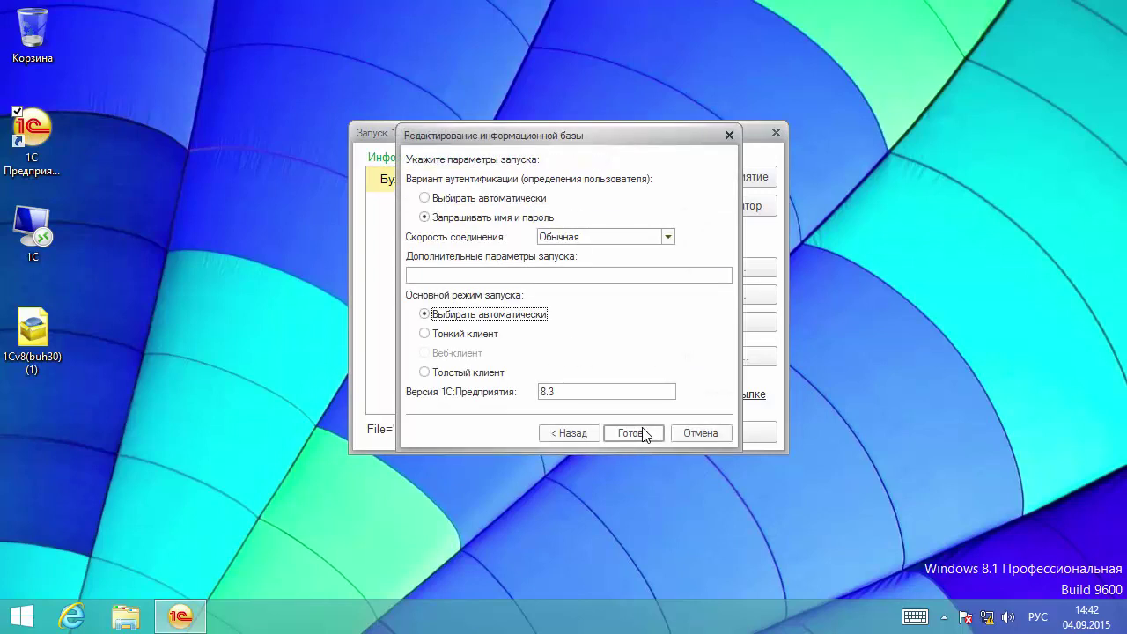
{"action": "left_click", "coordinate": [451, 199]}
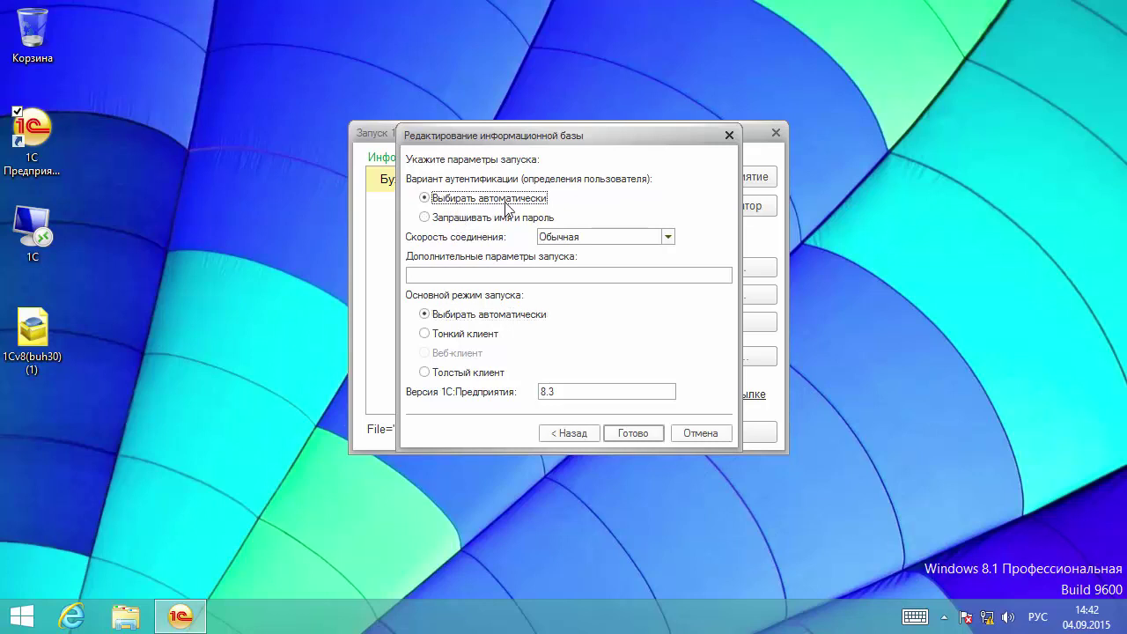
{"action": "left_click", "coordinate": [619, 433]}
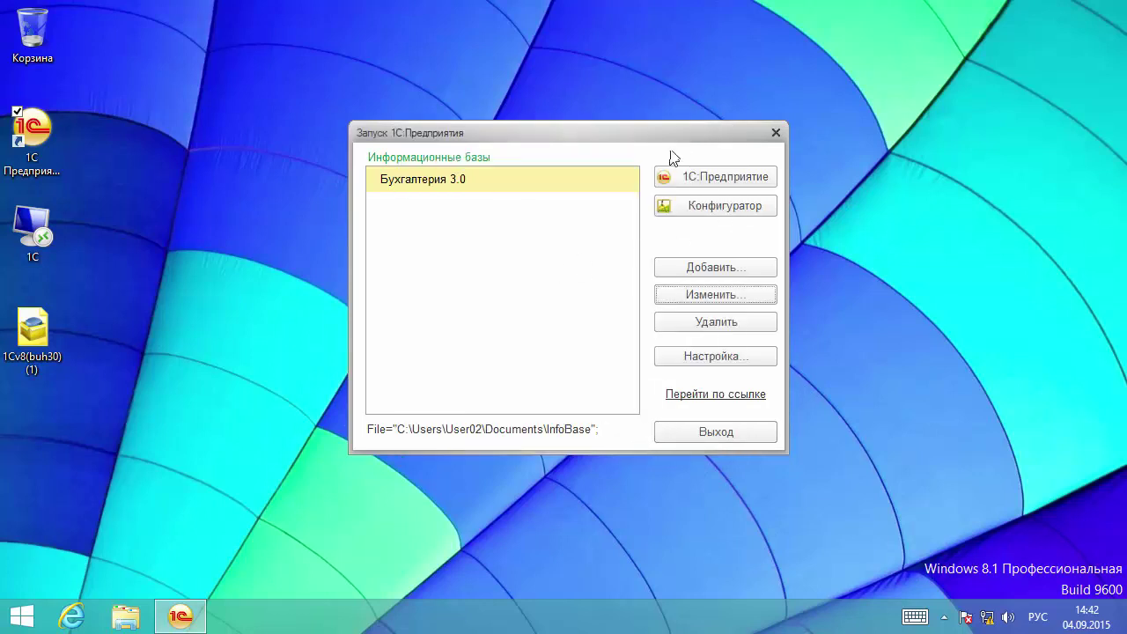
Start Бухгалтерия 3.0 in 1С:Предприятие mode, dismiss the configuration update notice, and check the current user in the maximized program's information window.
{"action": "left_click", "coordinate": [709, 180]}
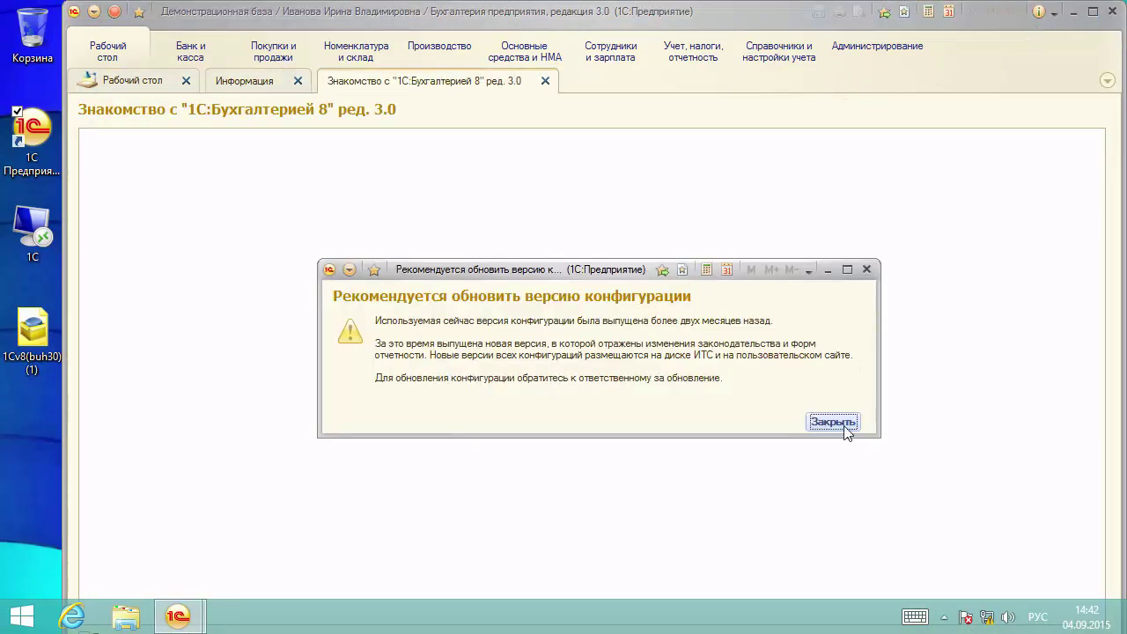
{"action": "left_click", "coordinate": [768, 423]}
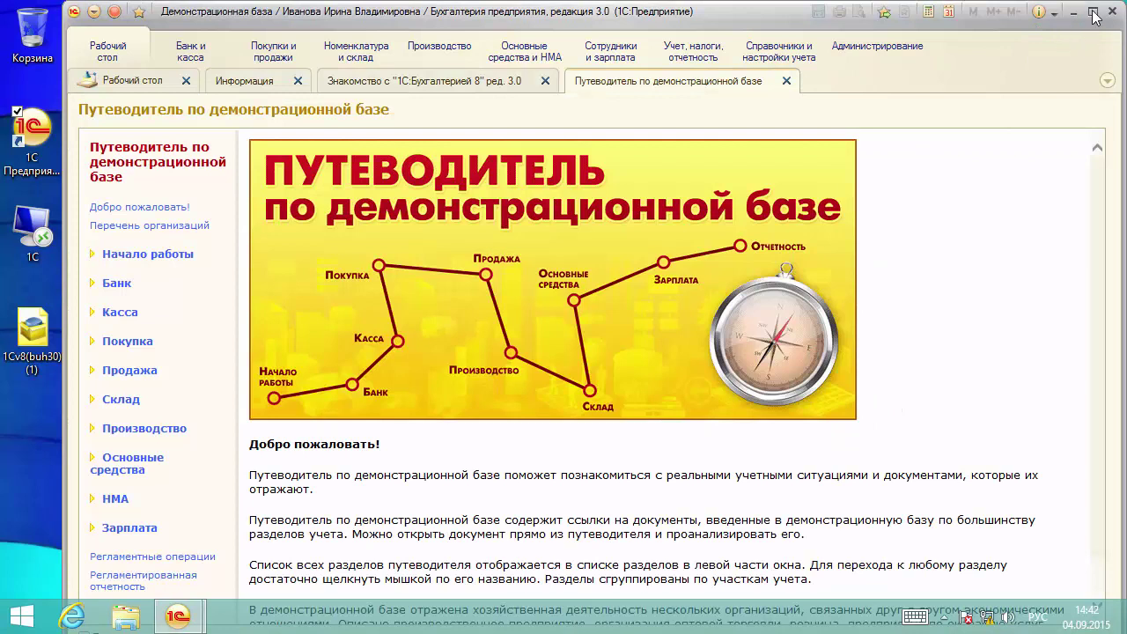
{"action": "left_click", "coordinate": [1093, 12]}
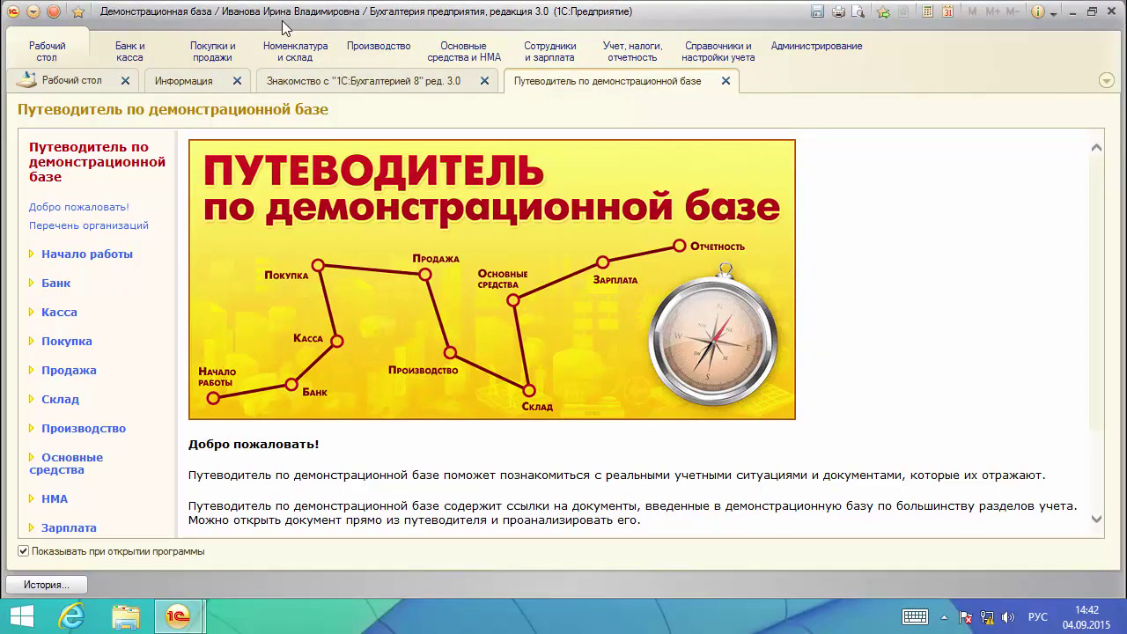
{"action": "left_click", "coordinate": [1038, 12]}
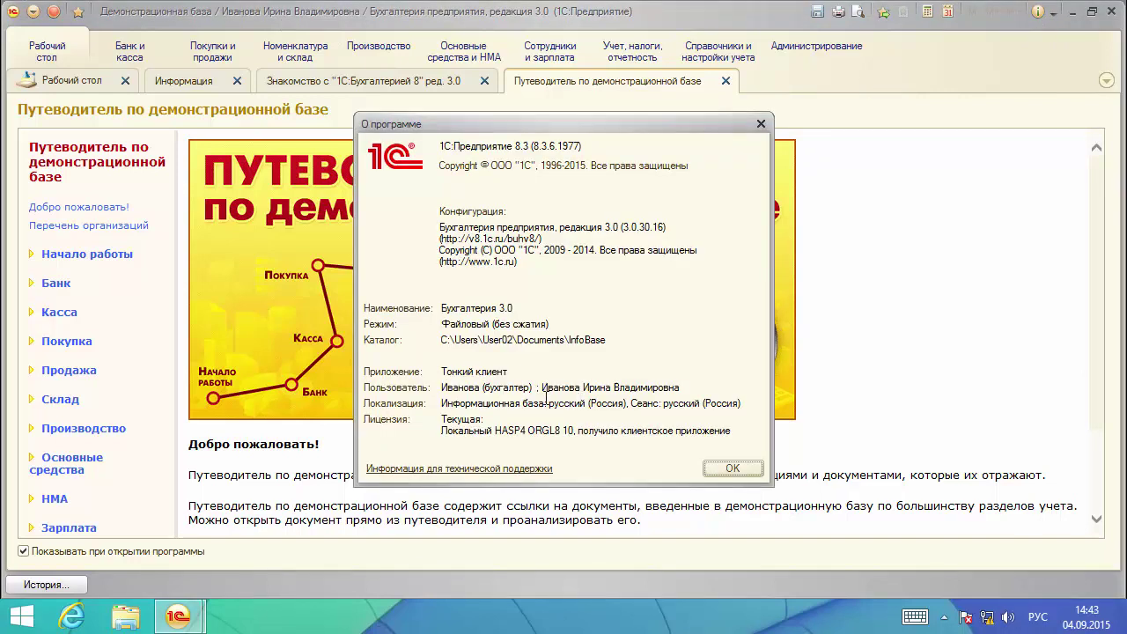
Highlight the current user entry in the program information, close that window and the bank classifier notice, and exit Бухгалтерия 3.0.
{"action": "left_click", "coordinate": [442, 384]}
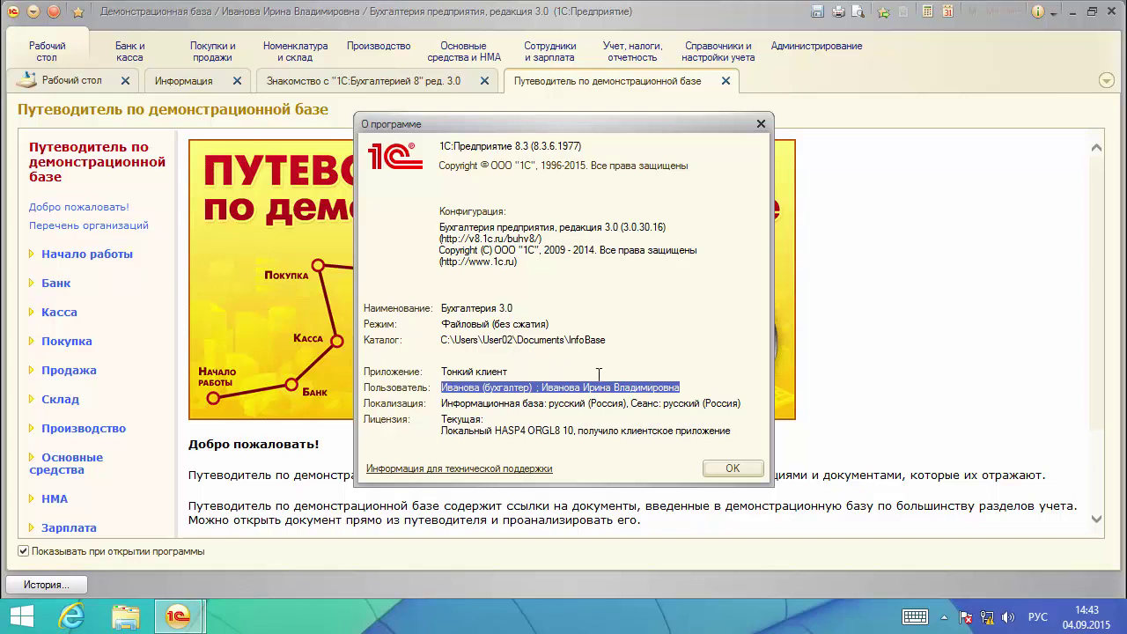
{"action": "left_click", "coordinate": [514, 370]}
{"action": "left_click", "coordinate": [555, 377]}
{"action": "left_click", "coordinate": [729, 472]}
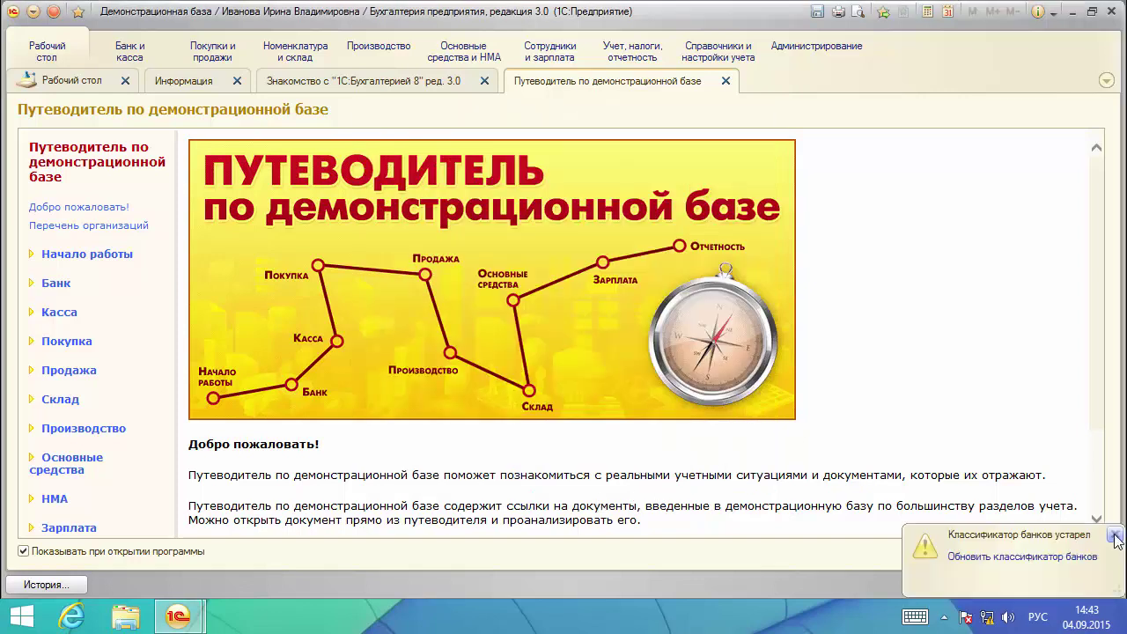
{"action": "left_click", "coordinate": [1115, 537]}
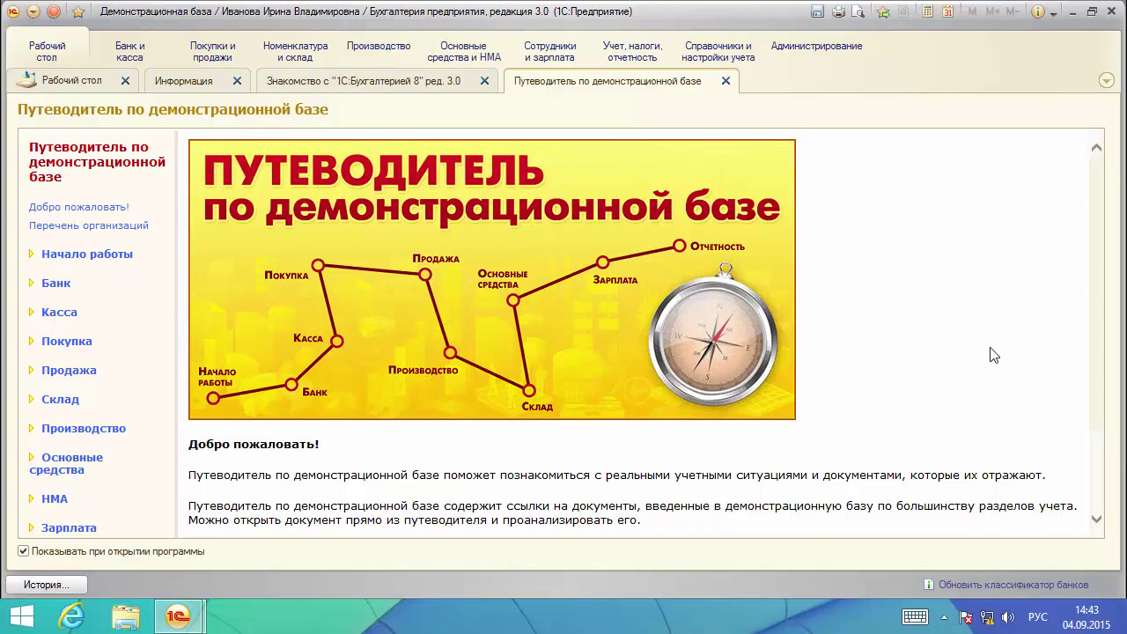
{"action": "left_click", "coordinate": [1114, 11]}
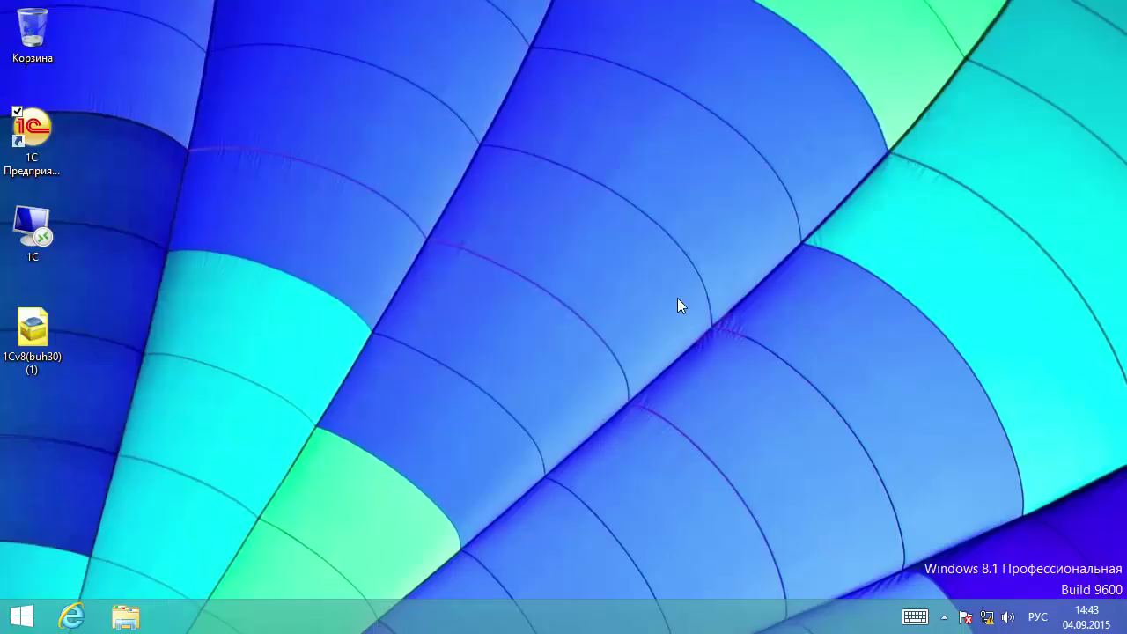
Restart Бухгалтерия 3.0 in 1С:Предприятие mode, check the signed-in user in the program information, and exit the program.
{"action": "double_click", "coordinate": [47, 148]}
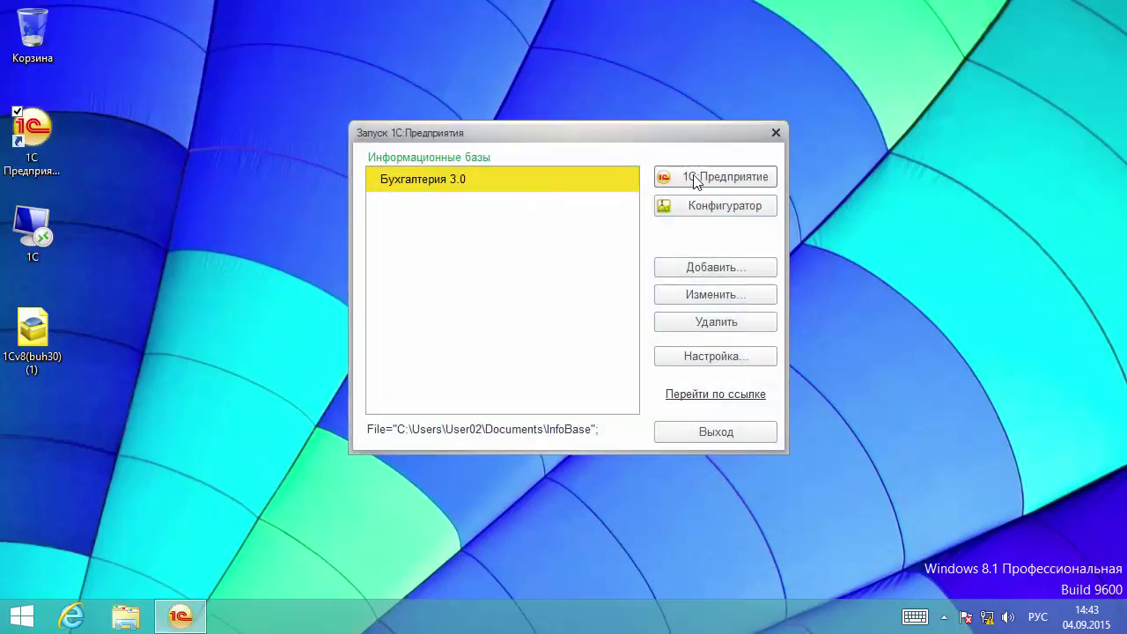
{"action": "left_click", "coordinate": [700, 172]}
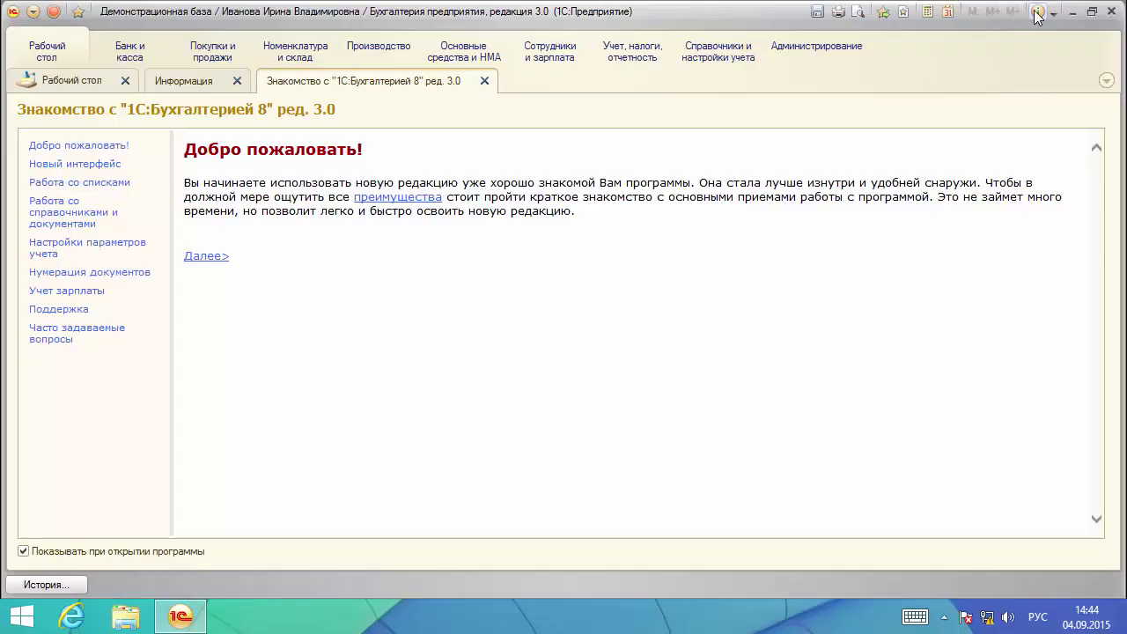
{"action": "left_click", "coordinate": [1039, 11]}
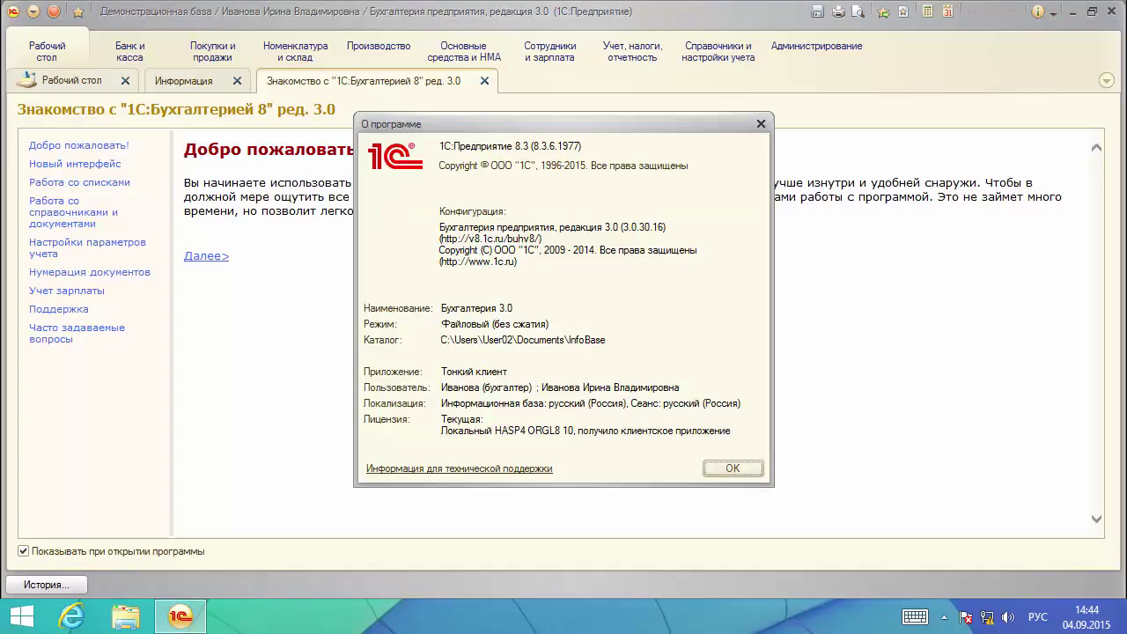
{"action": "left_click", "coordinate": [735, 469]}
{"action": "left_click", "coordinate": [1112, 11]}
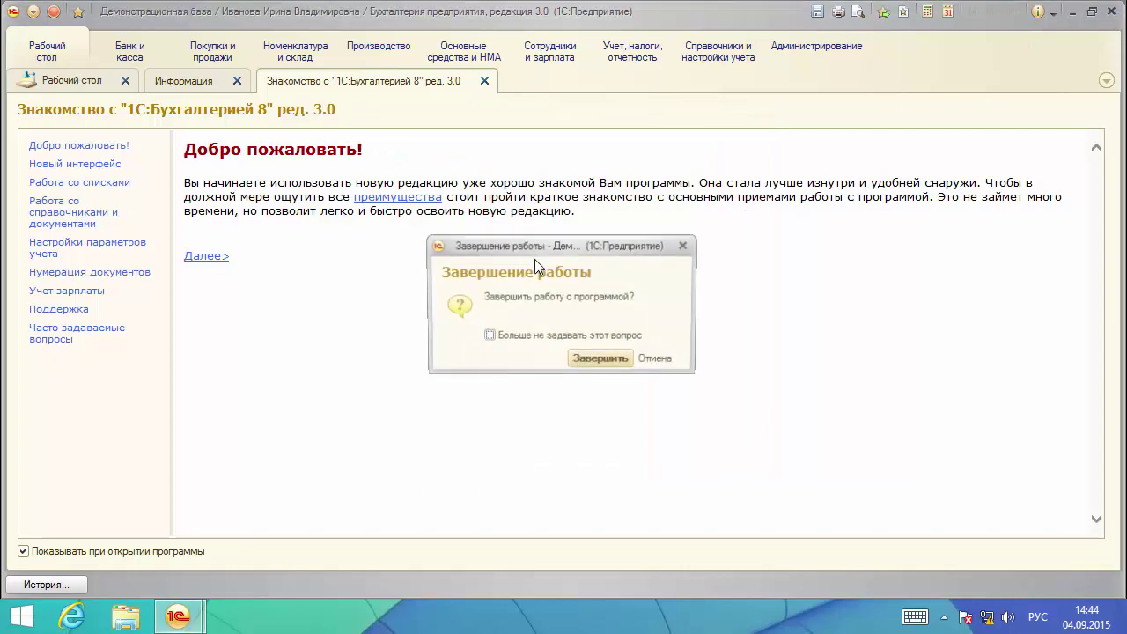
{"action": "left_click", "coordinate": [584, 361]}
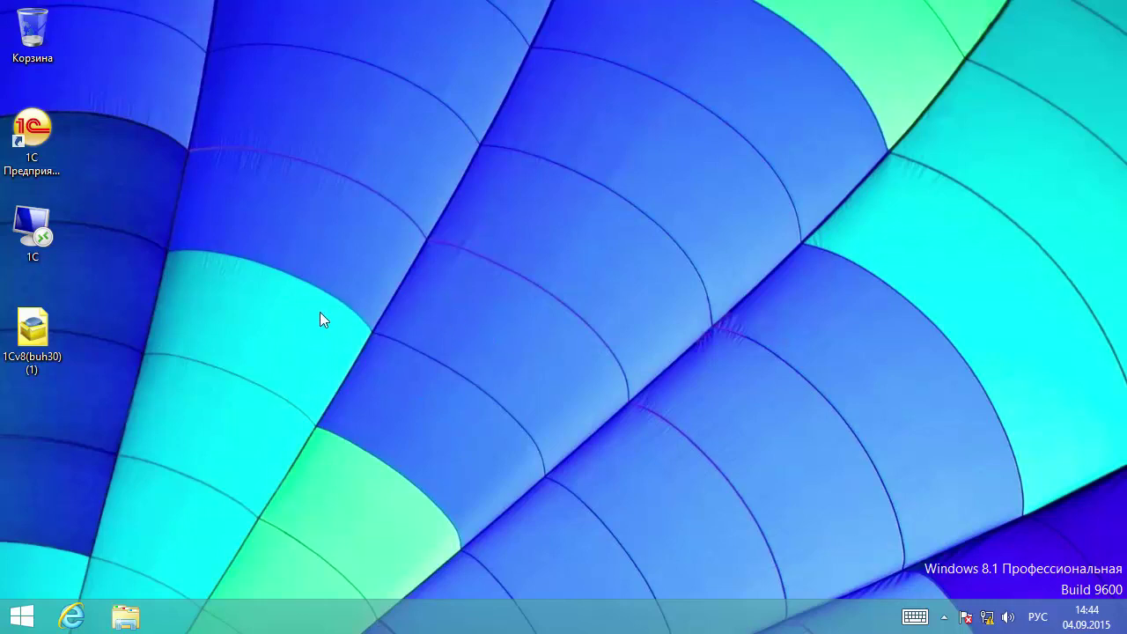
Set the authentication option of the Бухгалтерия 3.0 infobase to Запрашивать имя и пароль in its launch parameters and save.
{"action": "double_click", "coordinate": [39, 140]}
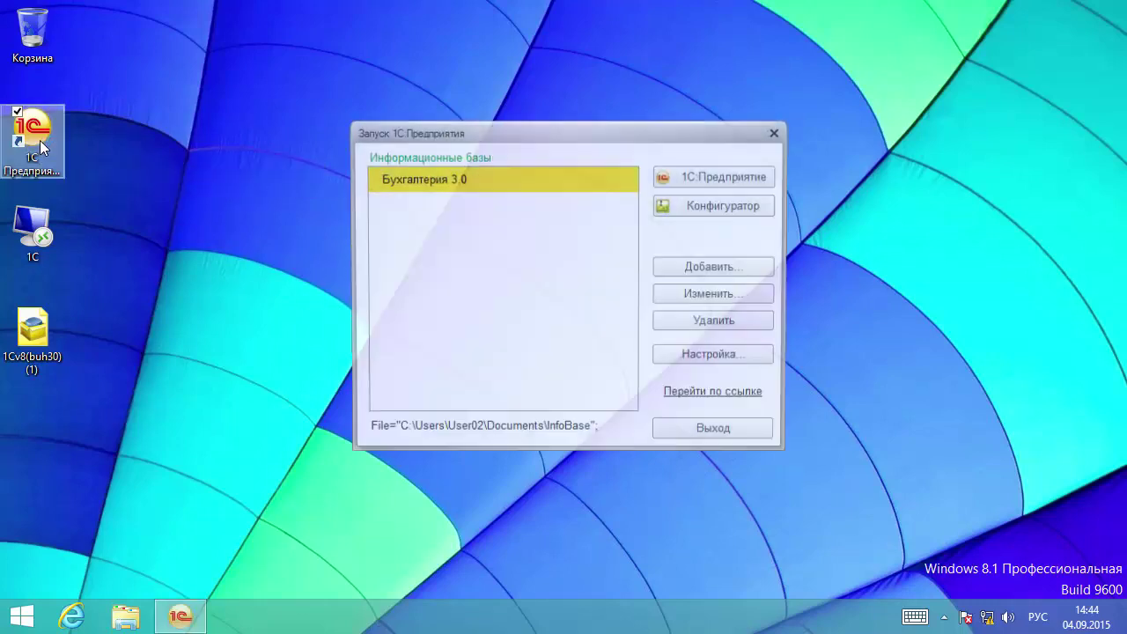
{"action": "left_click", "coordinate": [742, 300]}
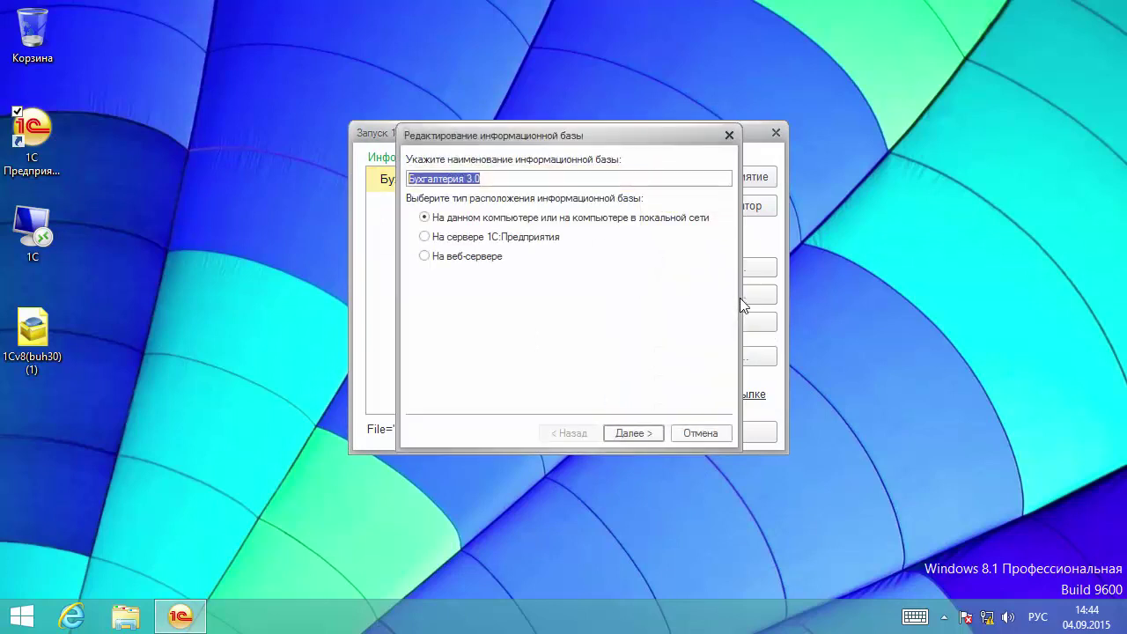
{"action": "left_click", "coordinate": [638, 434]}
{"action": "left_click", "coordinate": [636, 434]}
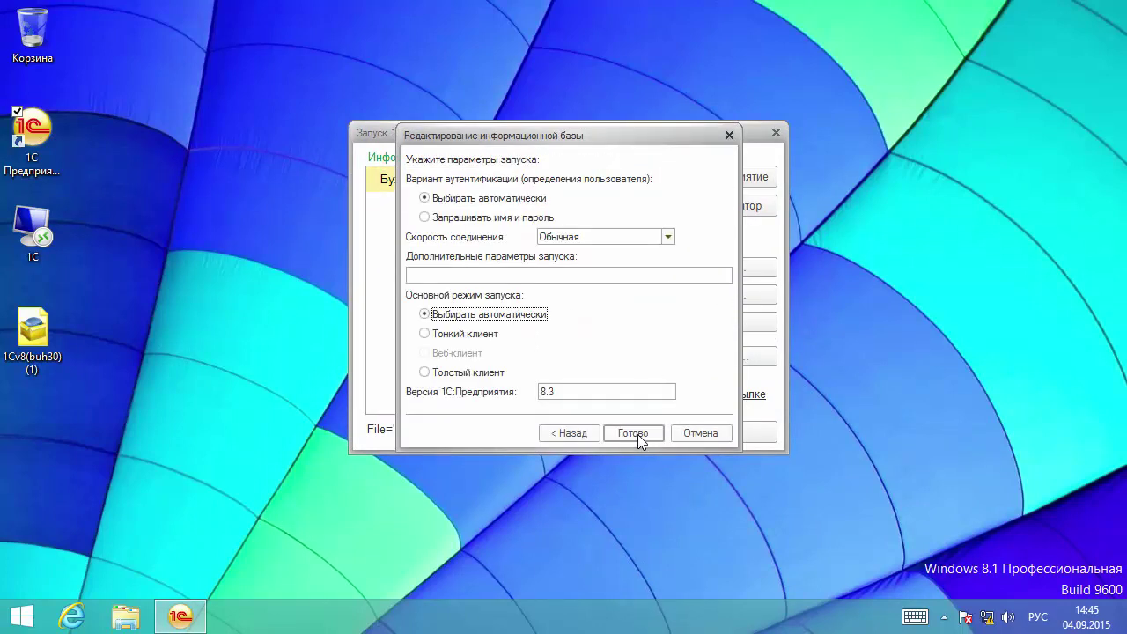
{"action": "left_click", "coordinate": [498, 218]}
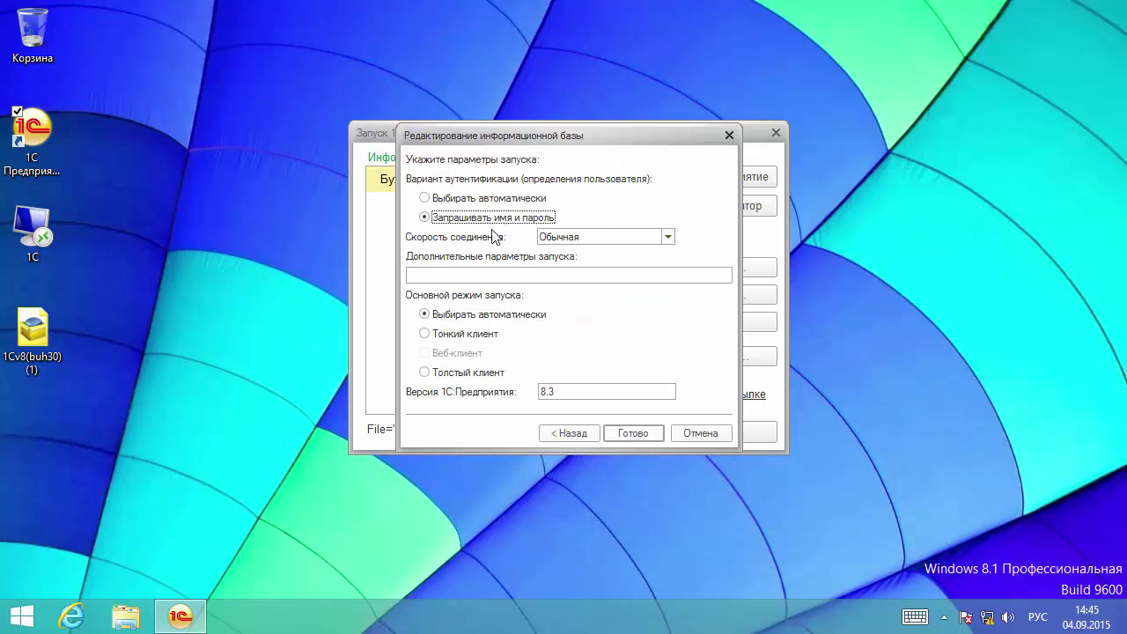
{"action": "left_click", "coordinate": [656, 432]}
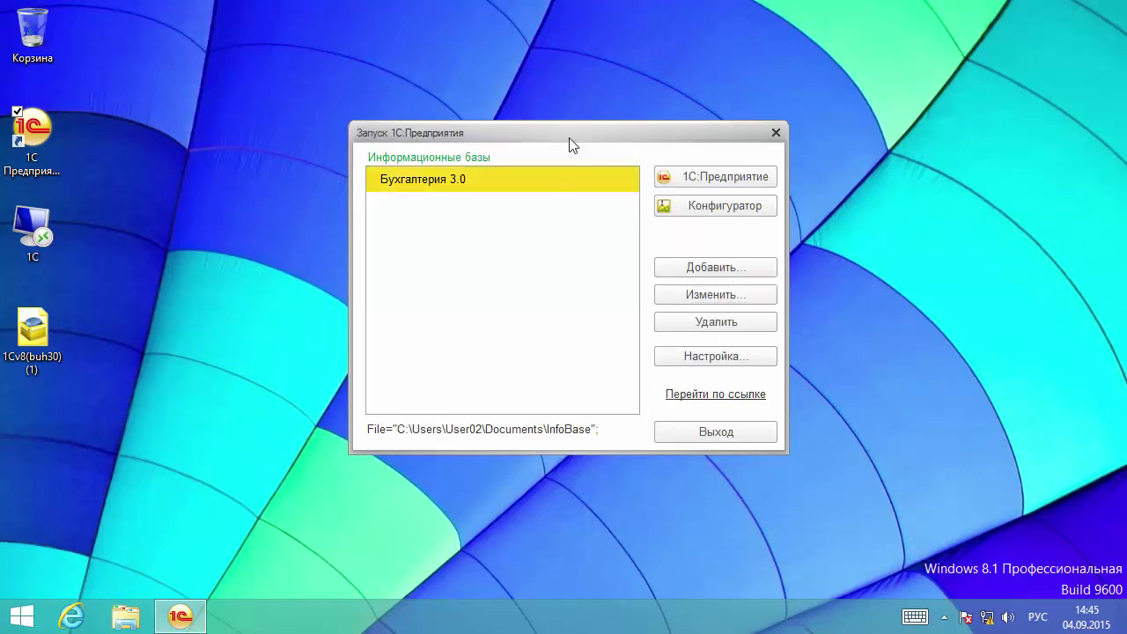
{"action": "left_click_drag", "start_coordinate": [569, 138], "coordinate": [549, 142]}
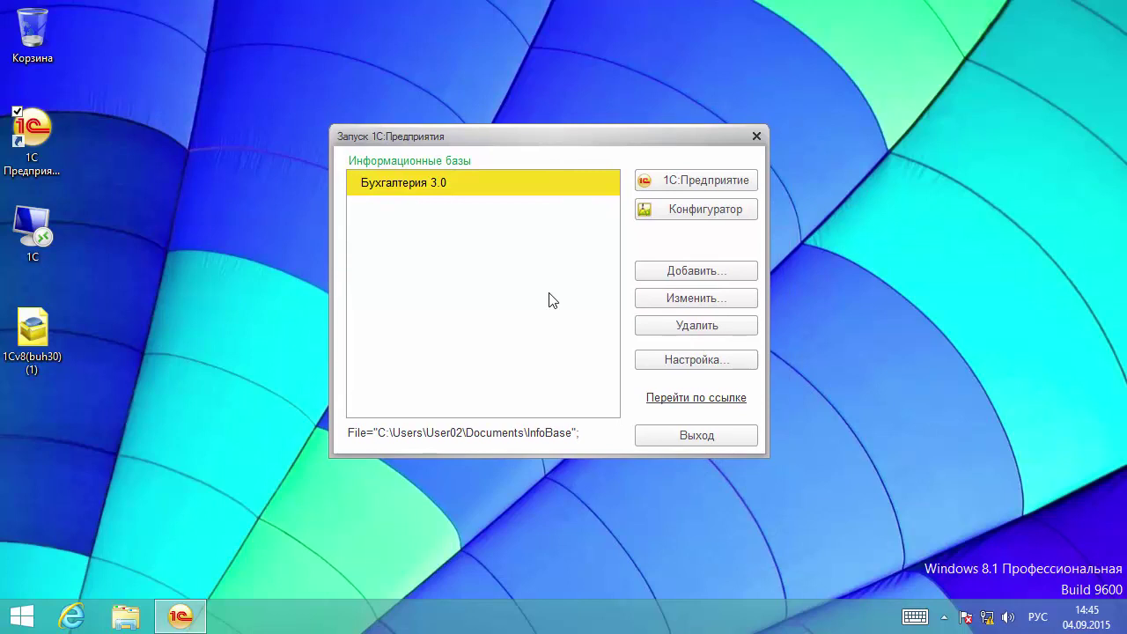
Start Бухгалтерия 3.0 in 1С:Предприятие mode and sign in as the director with the password field left empty.
{"action": "left_click", "coordinate": [696, 180]}
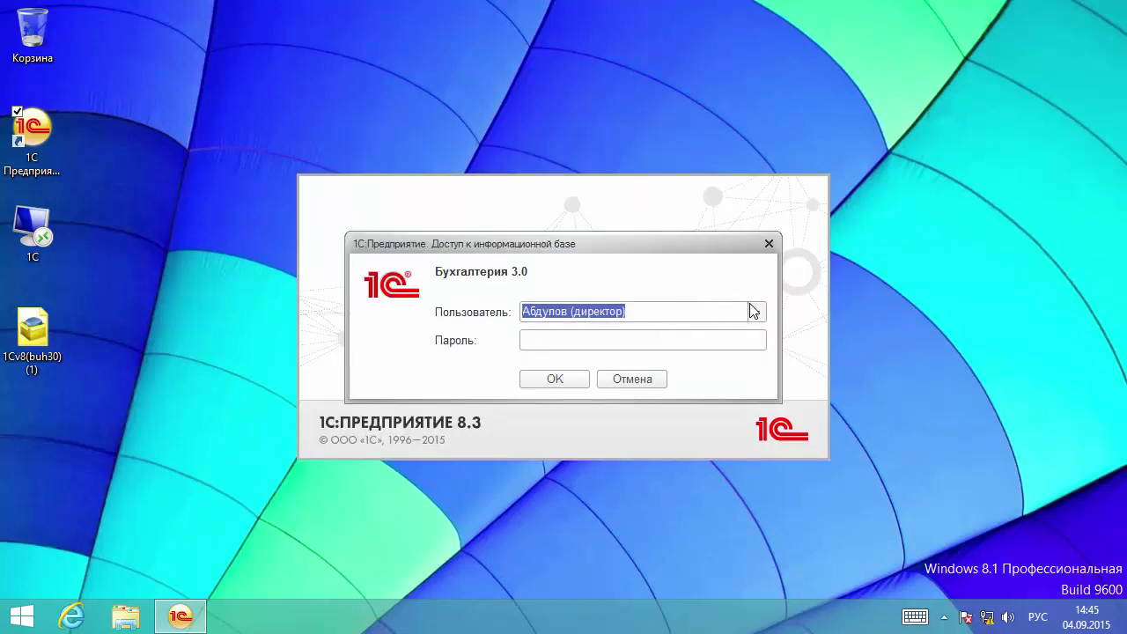
{"action": "left_click", "coordinate": [707, 312]}
{"action": "left_click", "coordinate": [758, 312]}
{"action": "left_click", "coordinate": [577, 330]}
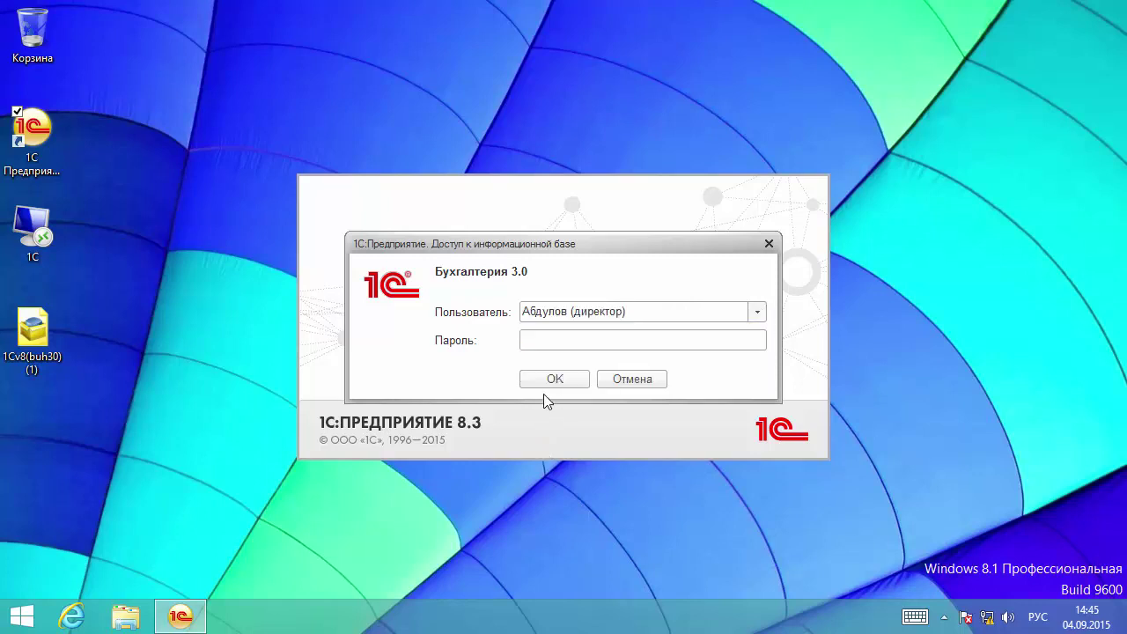
{"action": "left_click", "coordinate": [559, 379]}
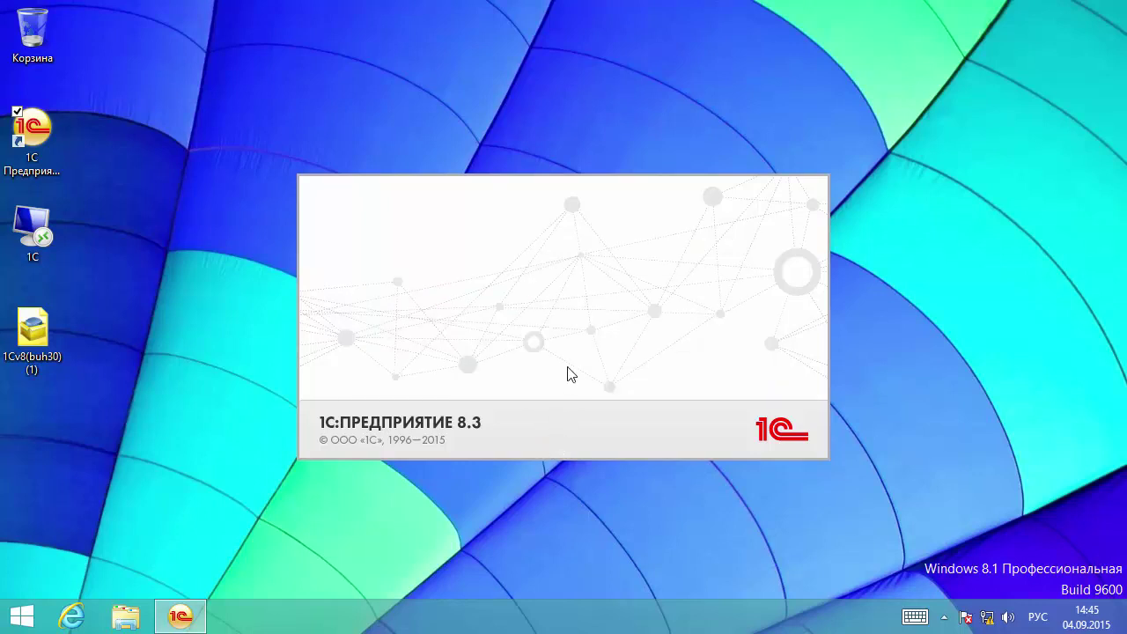